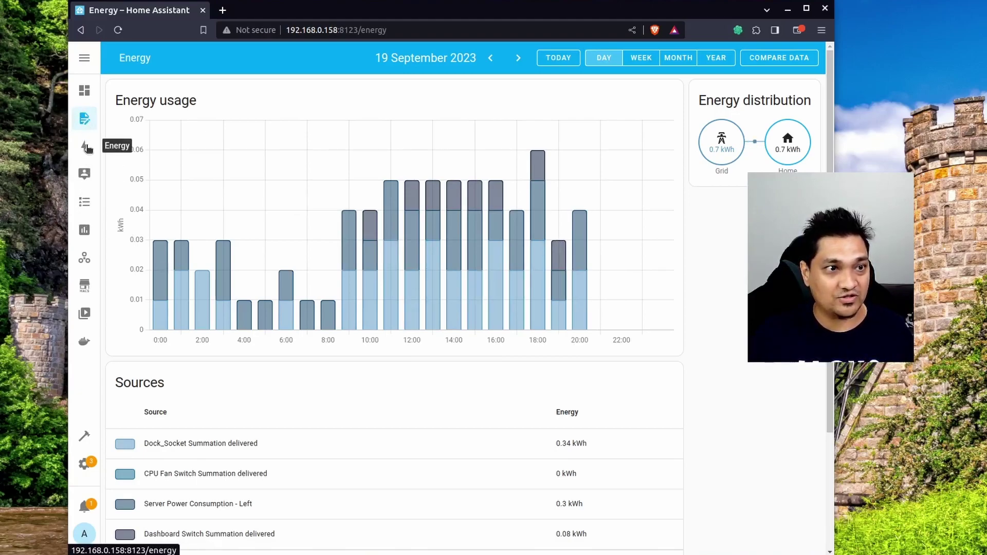
Open the File editor from the sidebar in a new background tab, keeping the Energy chart in view.
middle_click(84, 119)
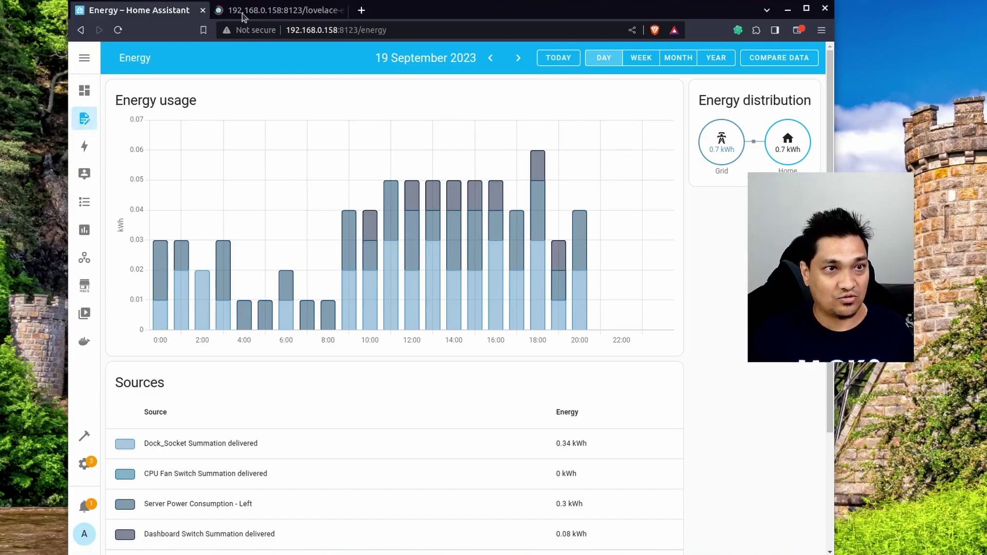
Uncomment the frontend theme block on lines 58–67 and save configuration.yaml.
left_click(273, 10)
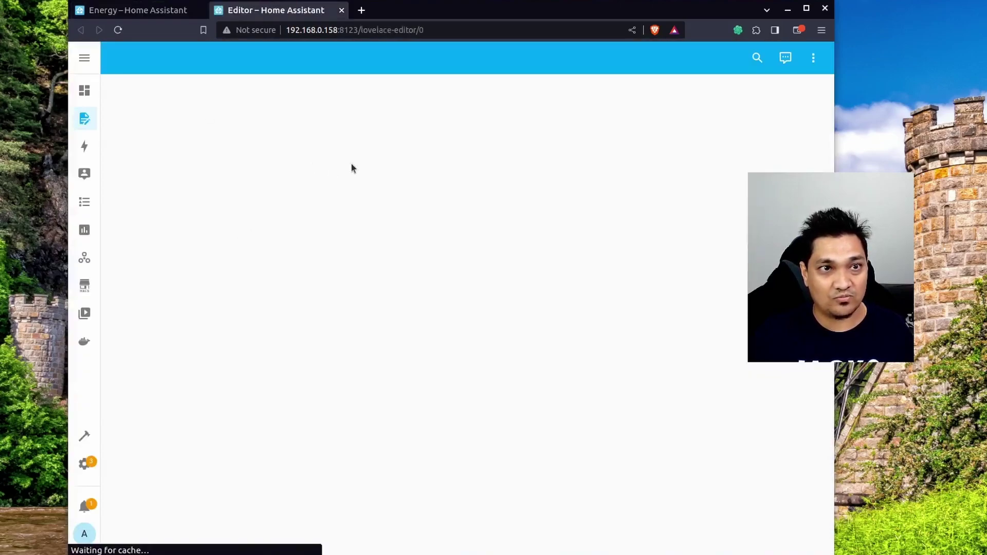
scroll(384, 464, "down", 10)
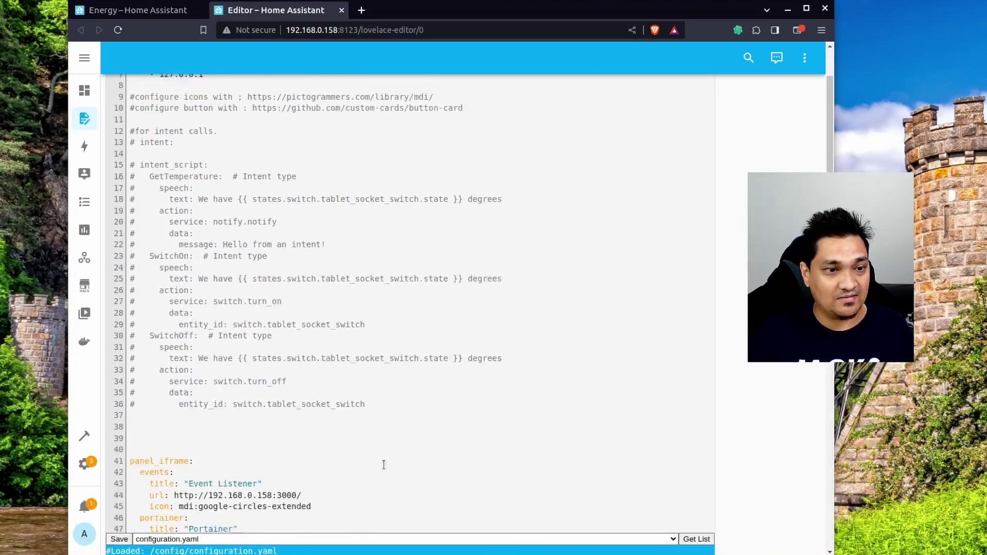
scroll(384, 465, "down", 1)
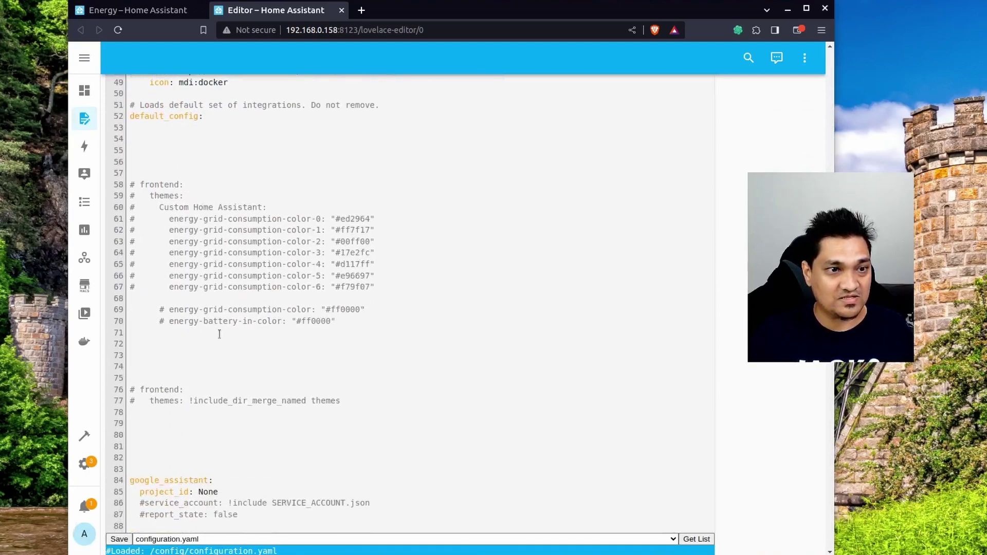
left_click(420, 286)
left_click_drag(378, 287, 111, 186)
key("ctrl+slash")
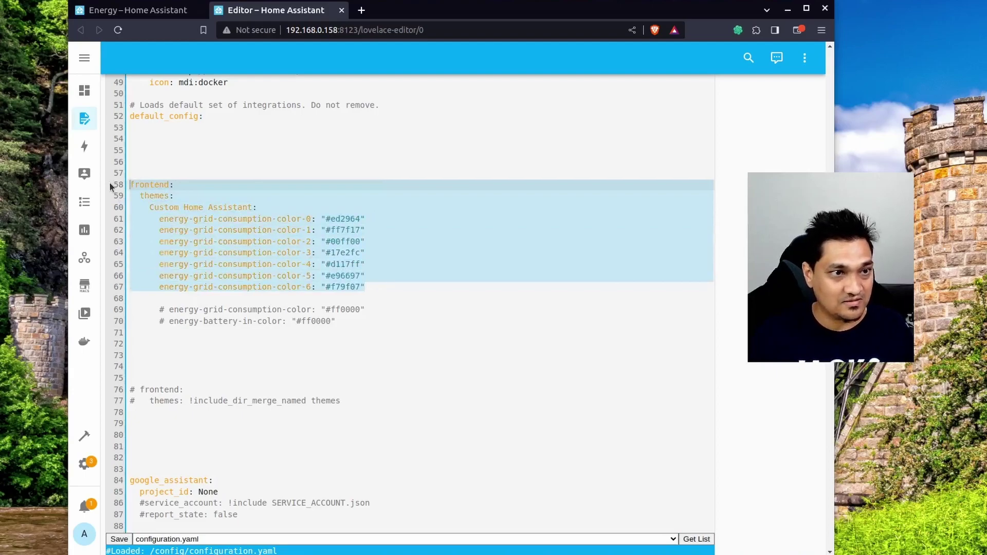
key("ctrl+s")
left_click(548, 101)
Review the themes line, the Custom Home Assistant theme name and its energy-grid-consumption-color keys.
left_click(149, 185)
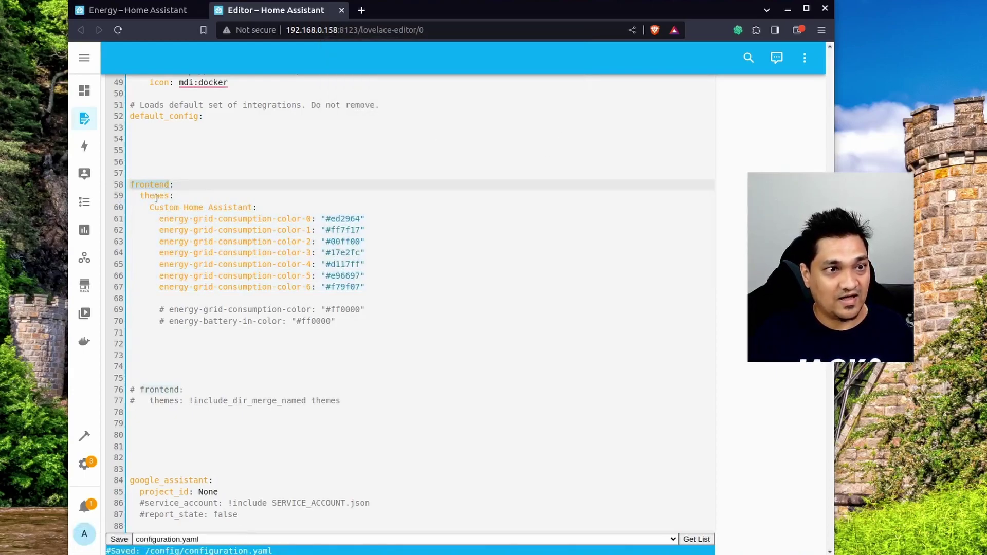
left_click(154, 195)
double_click(154, 195)
left_click_drag(146, 208, 252, 210)
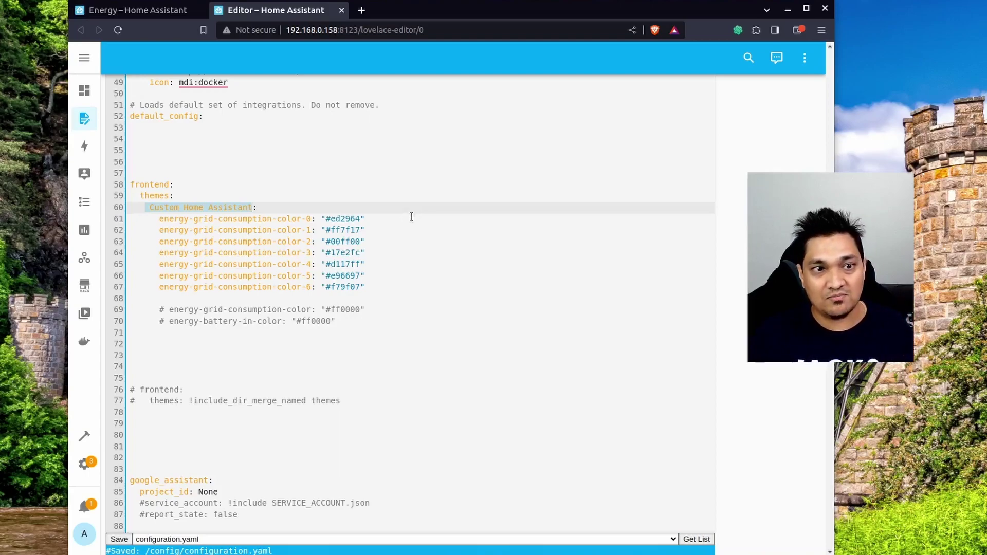
left_click_drag(160, 219, 300, 220)
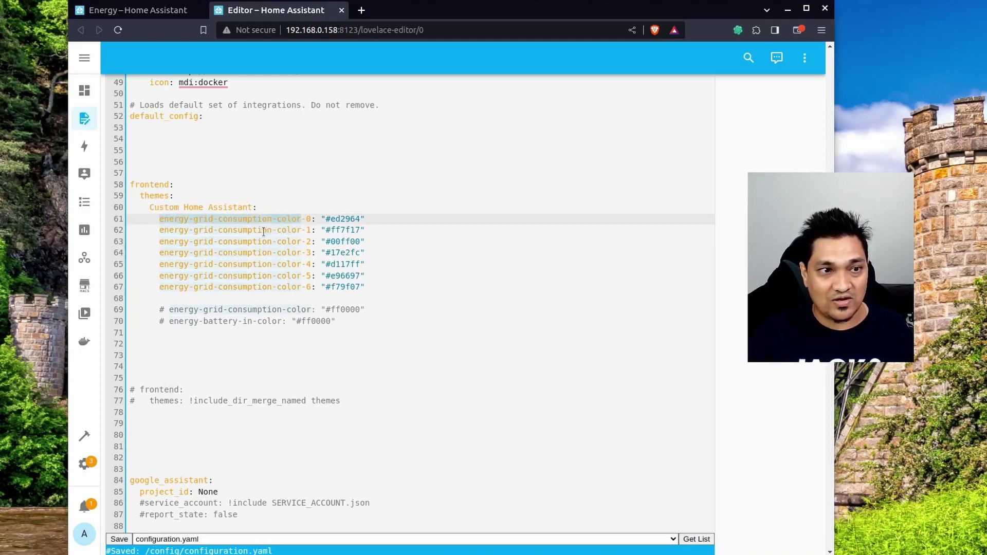
Check the colour indices on lines 61–67 and open Settings in a background tab.
left_click(312, 218)
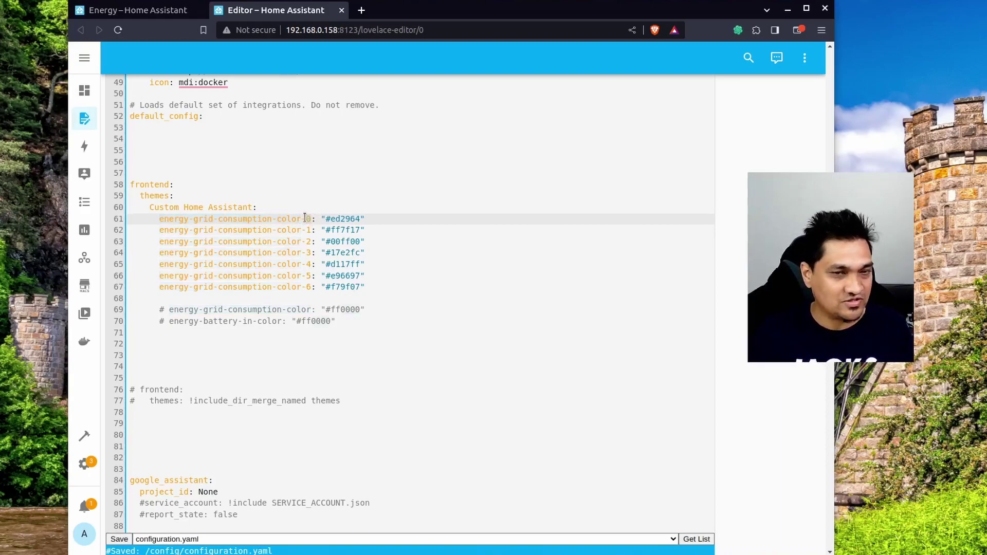
left_click(309, 231)
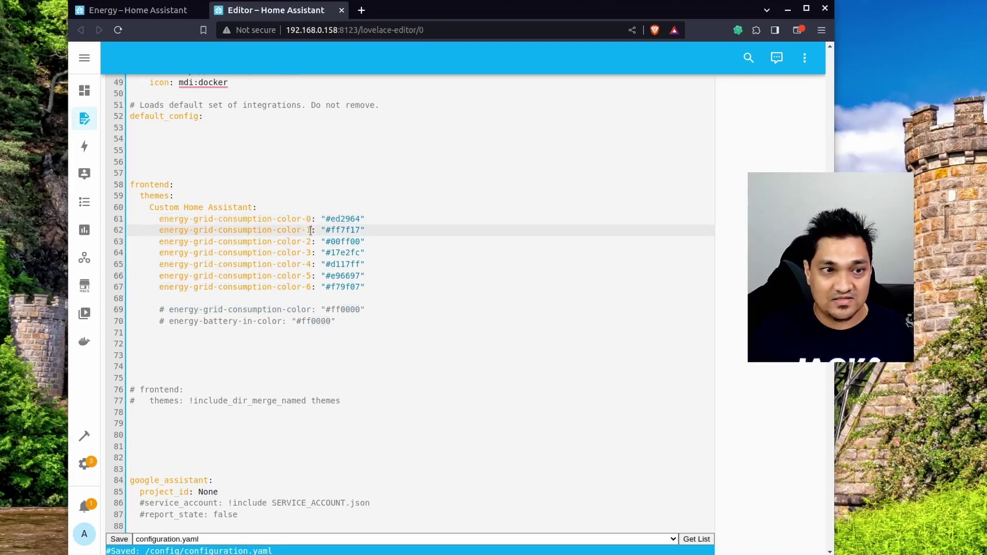
left_click(307, 242)
double_click(308, 242)
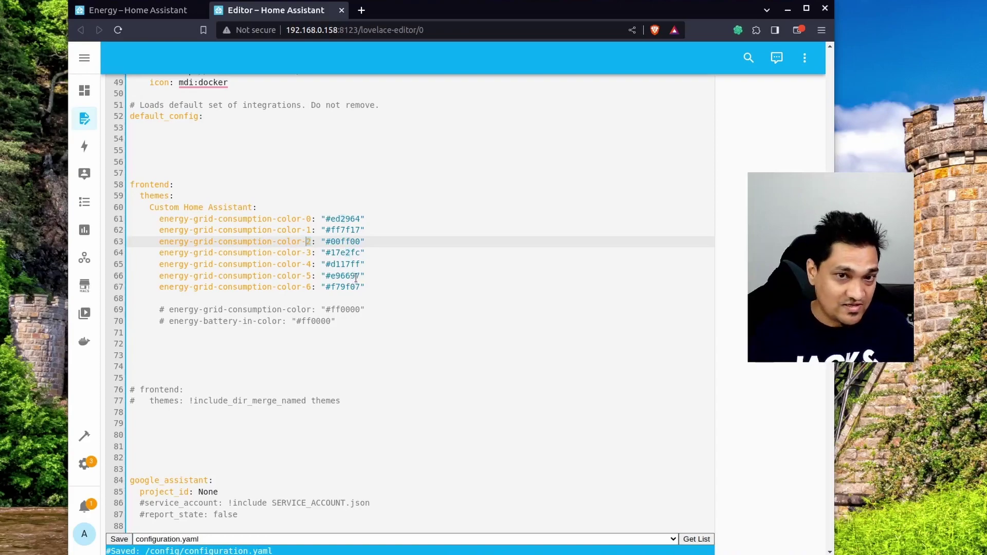
left_click_drag(368, 287, 139, 219)
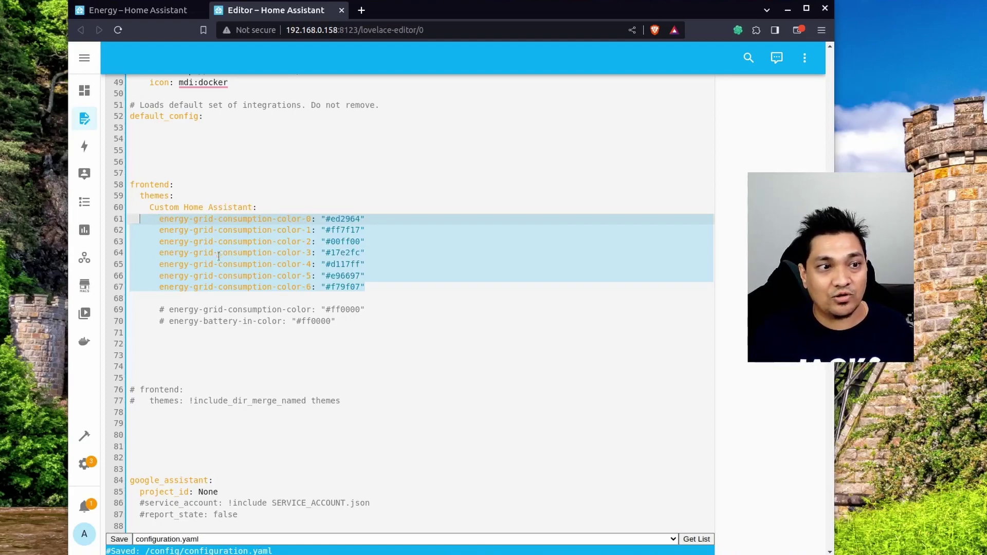
middle_click(85, 466)
Go to Settings > Dashboards > Energy and select the Dock_Socket consumption source name.
left_click(405, 14)
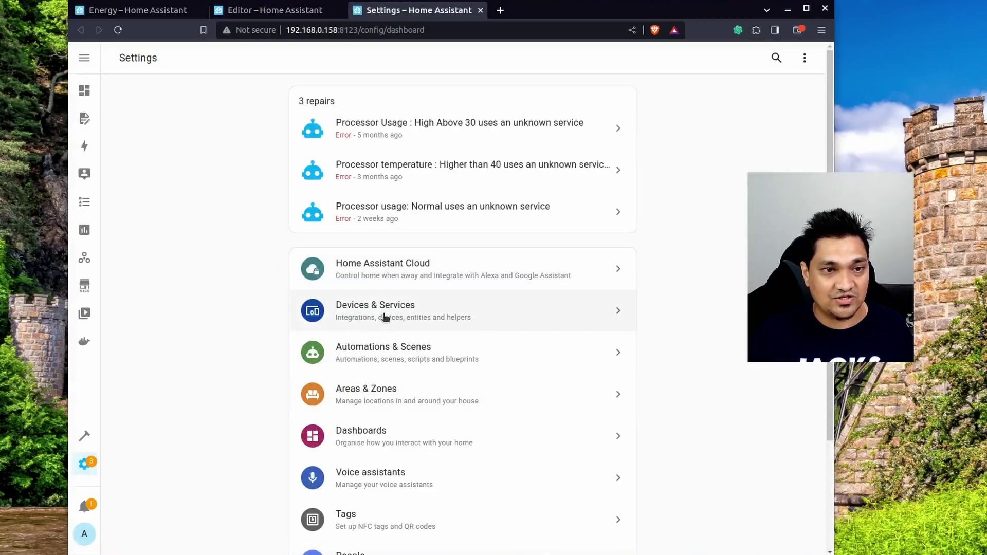
scroll(408, 410, "down", 3)
left_click(412, 289)
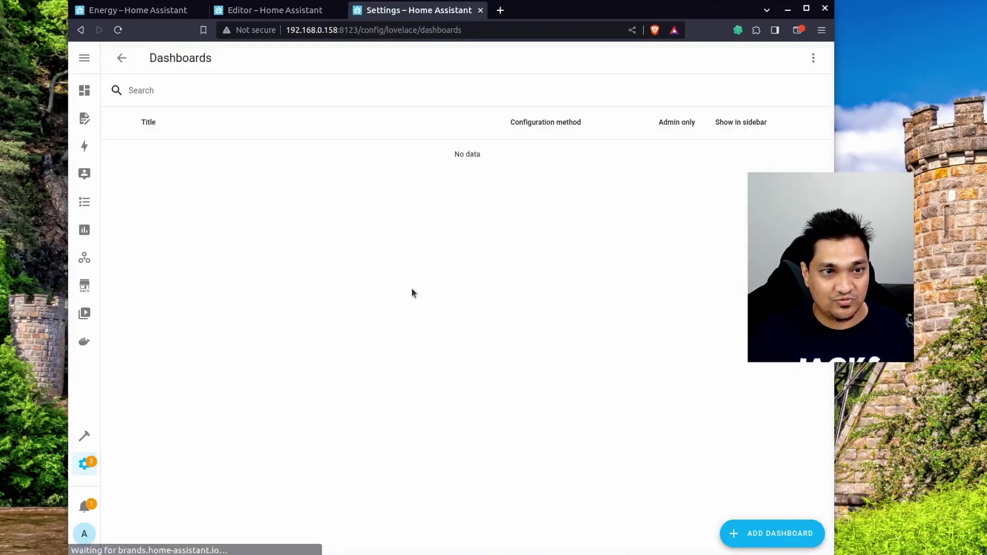
left_click(164, 191)
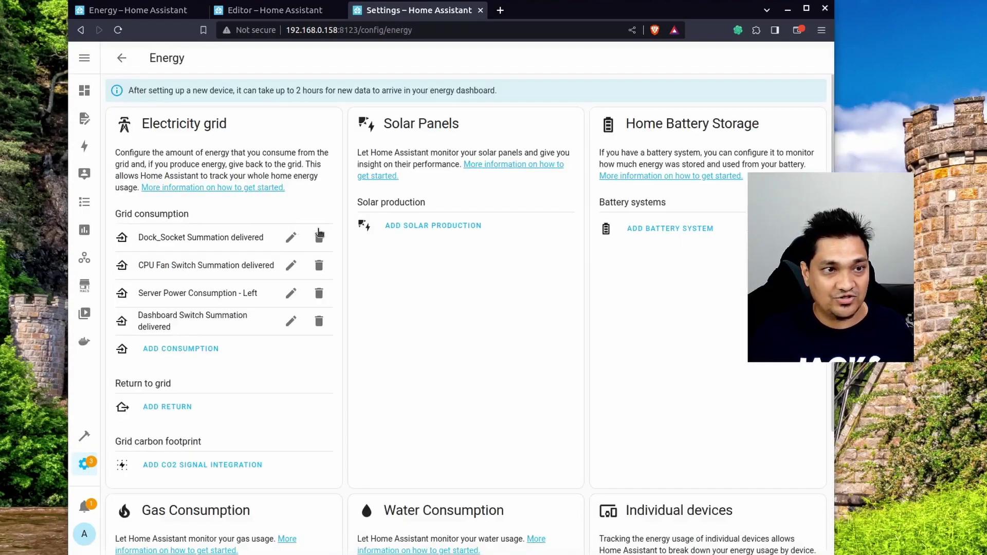
left_click_drag(138, 238, 193, 237)
left_click(193, 237)
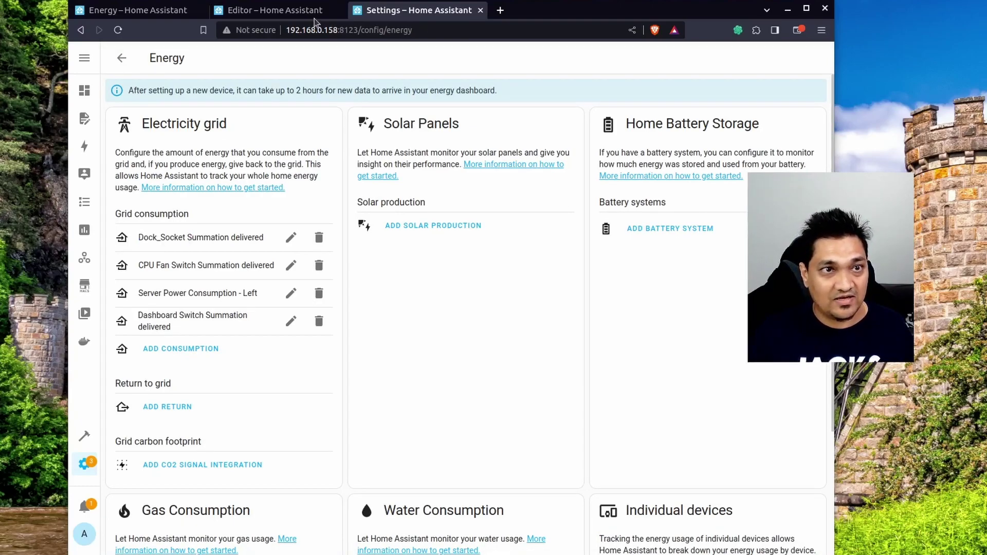
Compare the CPU Fan Switch Summation source with the YAML colour lines, then save configuration.yaml.
left_click(311, 11)
left_click(308, 220)
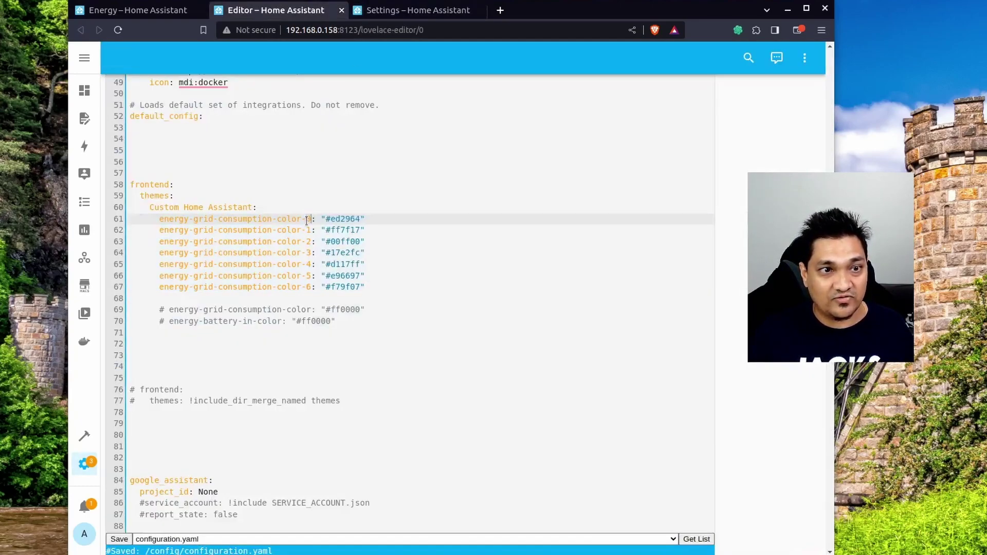
left_click(409, 12)
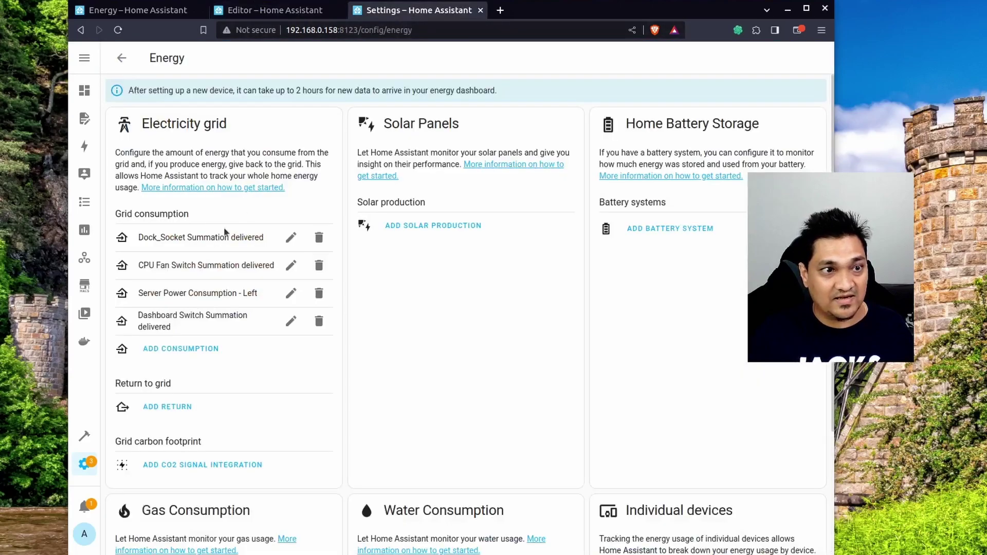
left_click_drag(139, 265, 240, 265)
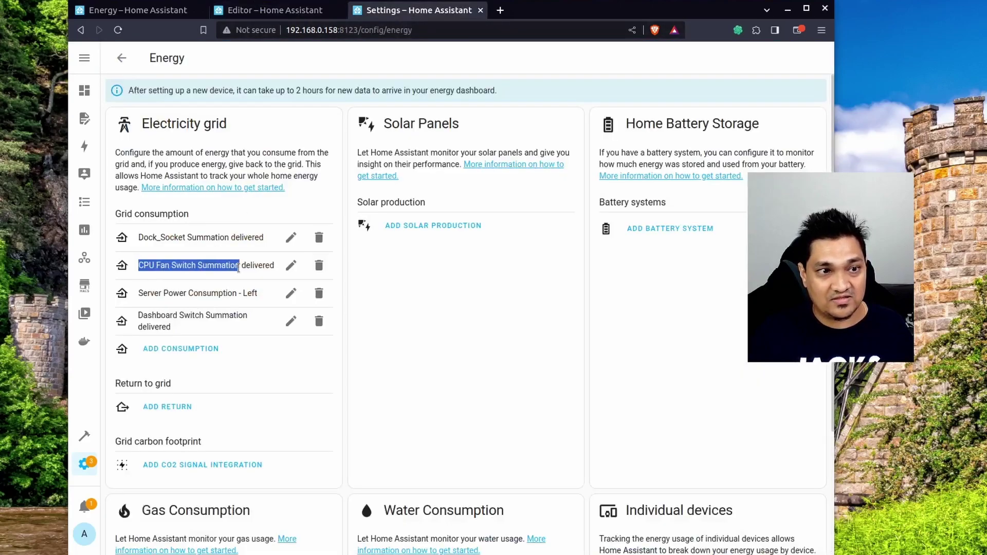
left_click(312, 11)
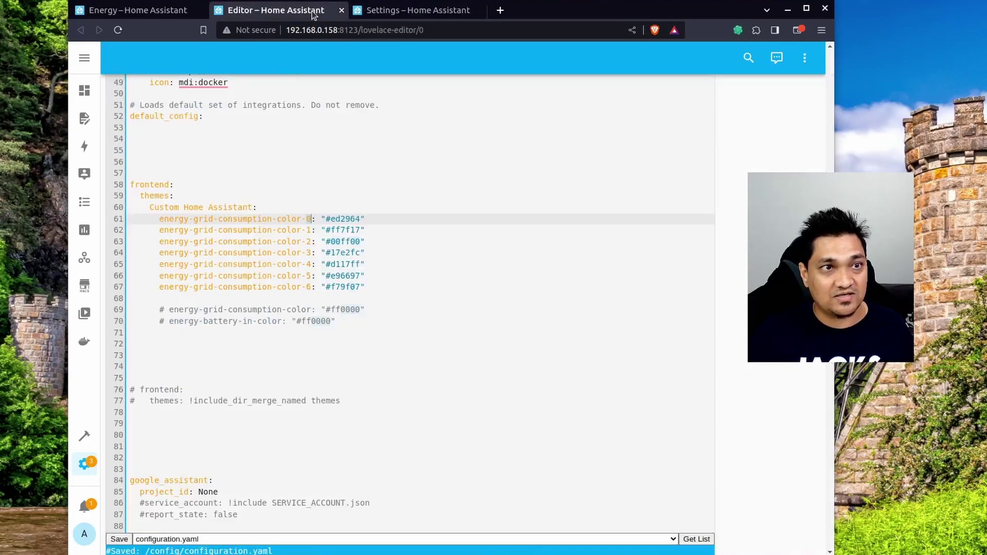
left_click(311, 231)
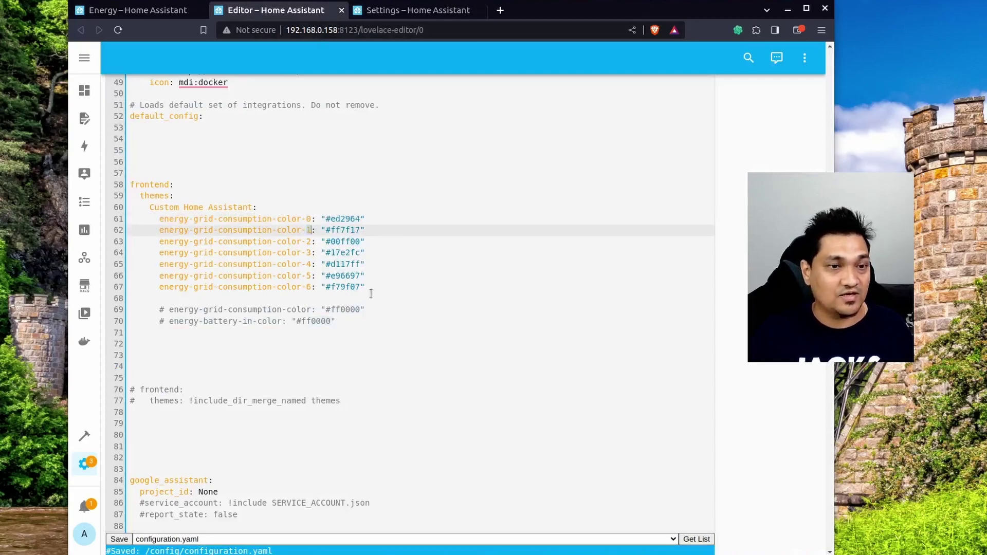
left_click(433, 278)
key("ctrl+s")
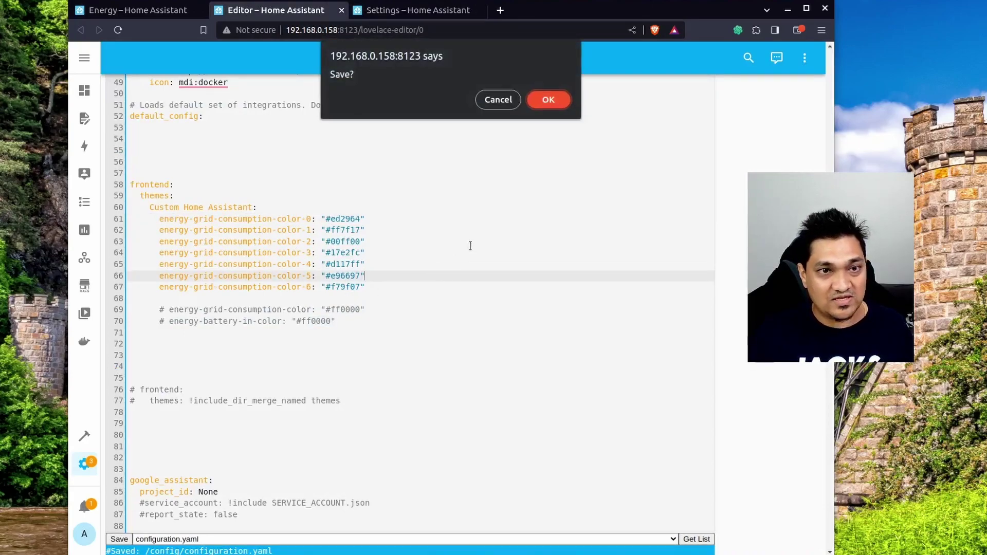
left_click(551, 100)
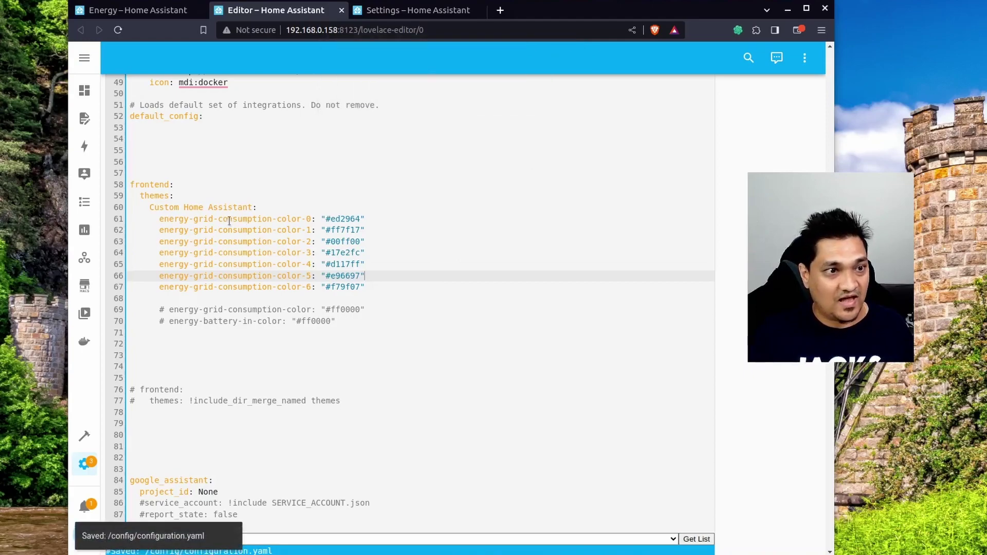
Quick reload the YAML configuration from Developer Tools and return to the Energy dashboard.
left_click(84, 437)
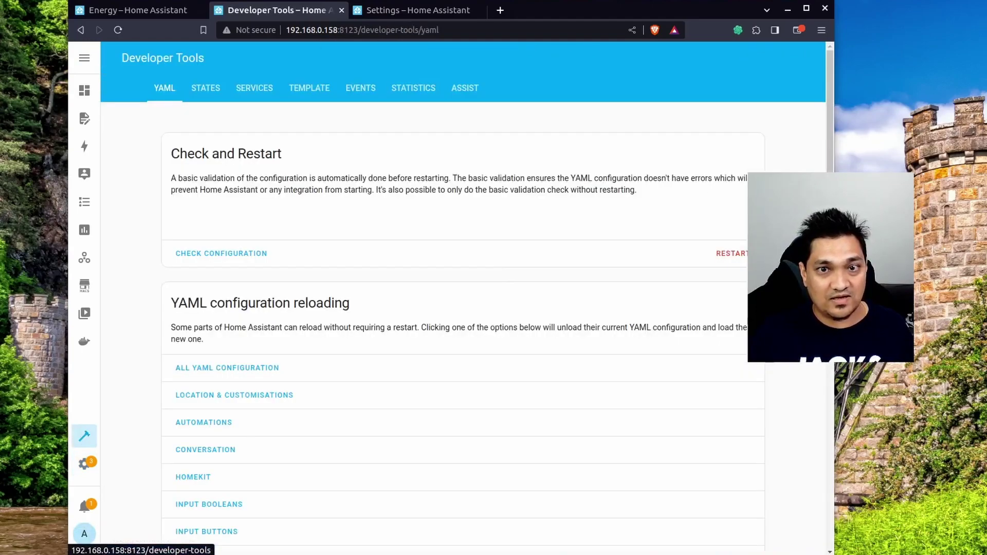
left_click(690, 253)
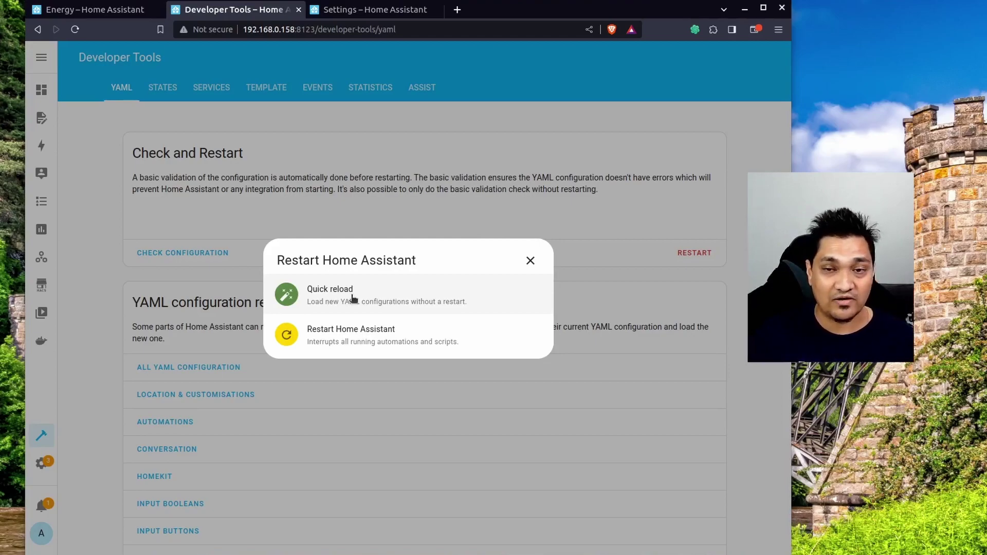
left_click(353, 296)
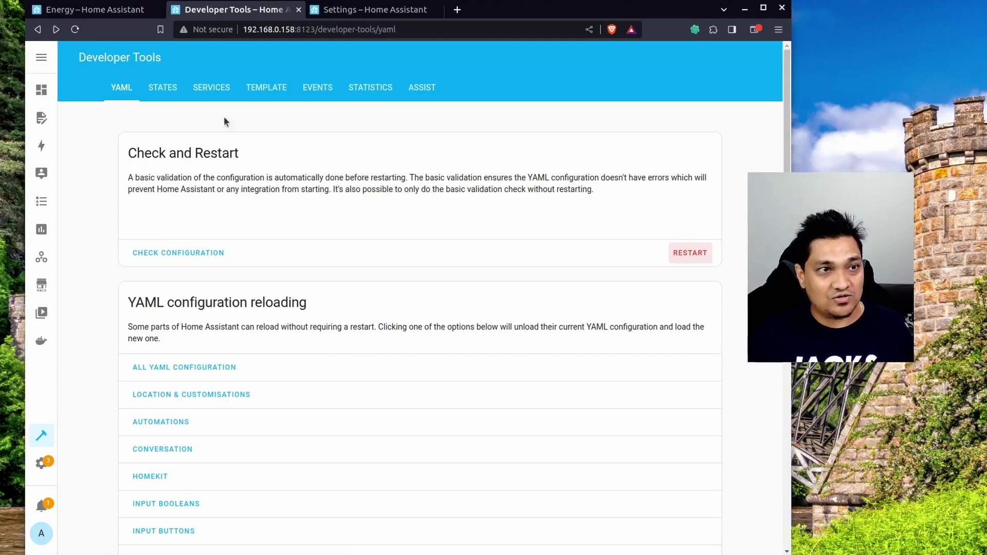
left_click(127, 10)
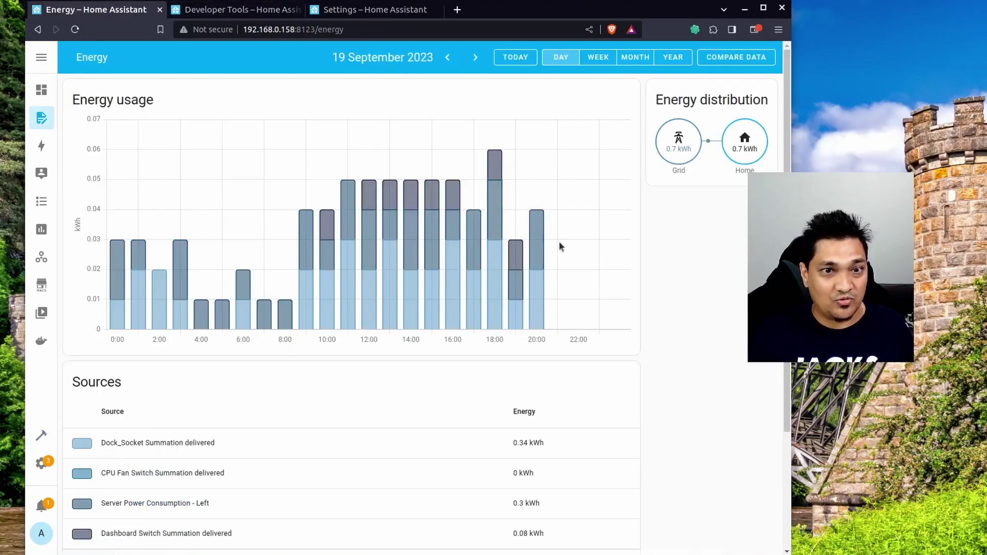
Refresh the page, set the Profile theme to Custom Home Assistant, and return to Energy.
key("F5")
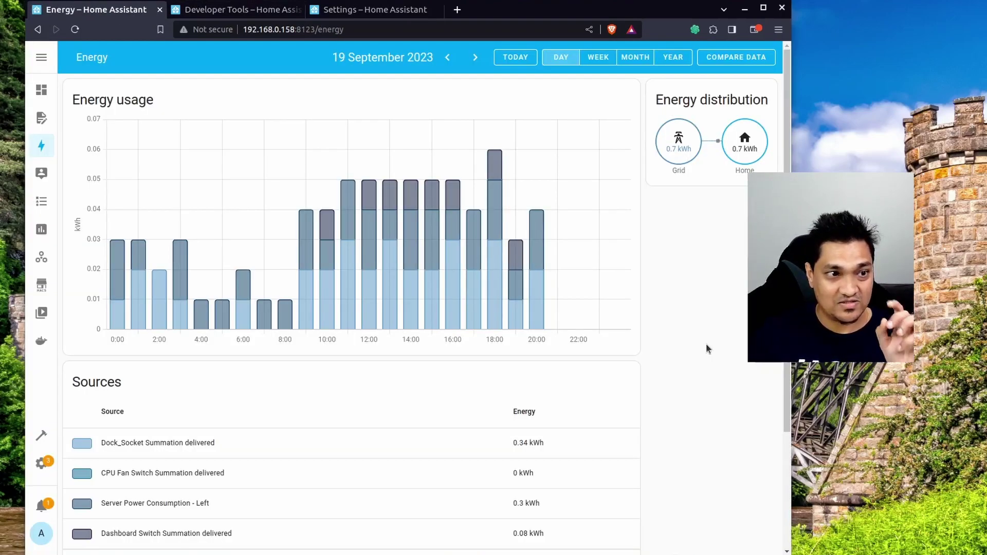
left_click(45, 537)
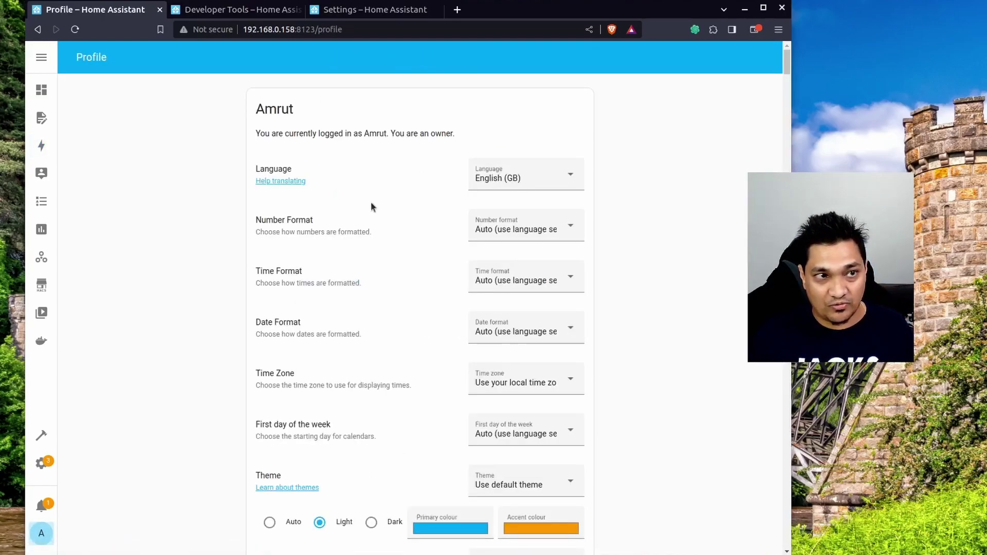
scroll(608, 390, "down", 2)
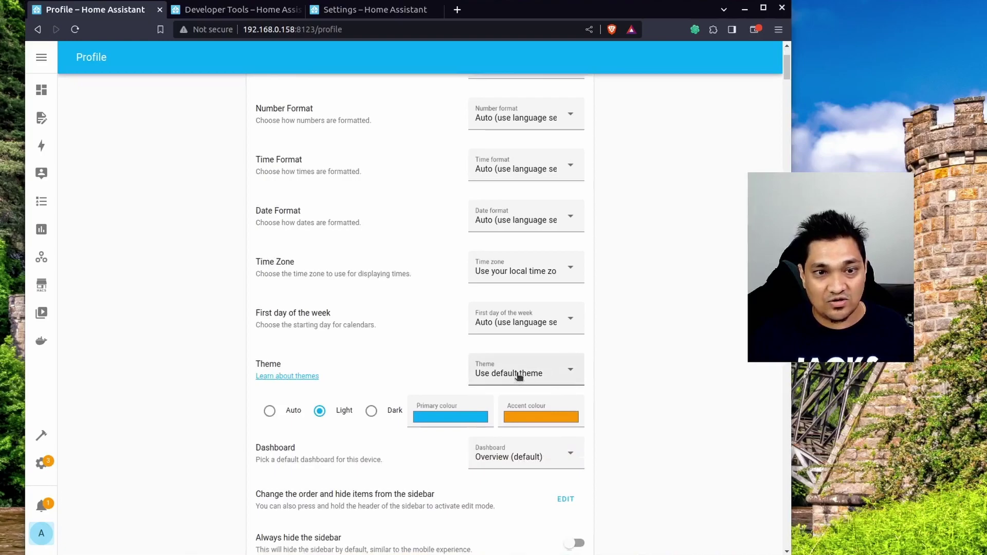
left_click(530, 378)
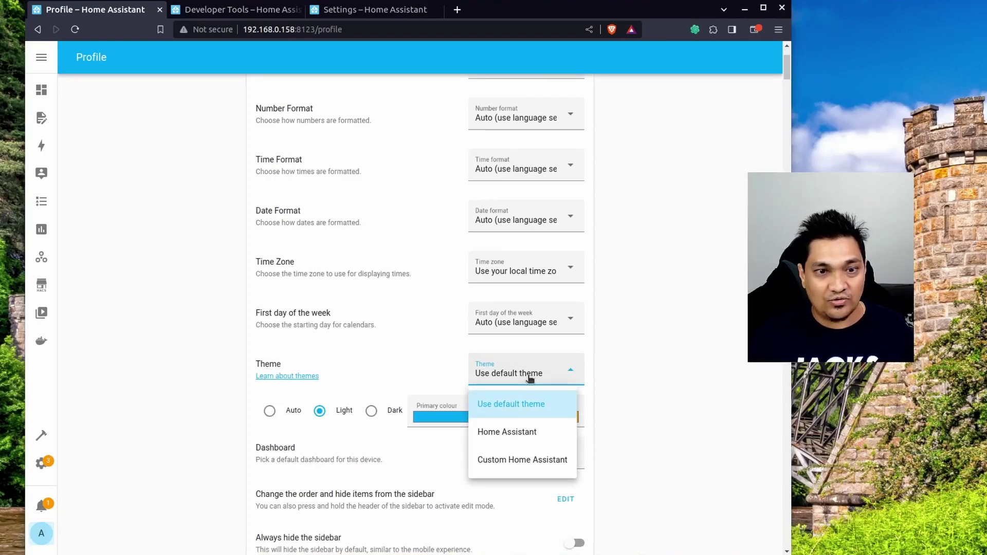
left_click(520, 466)
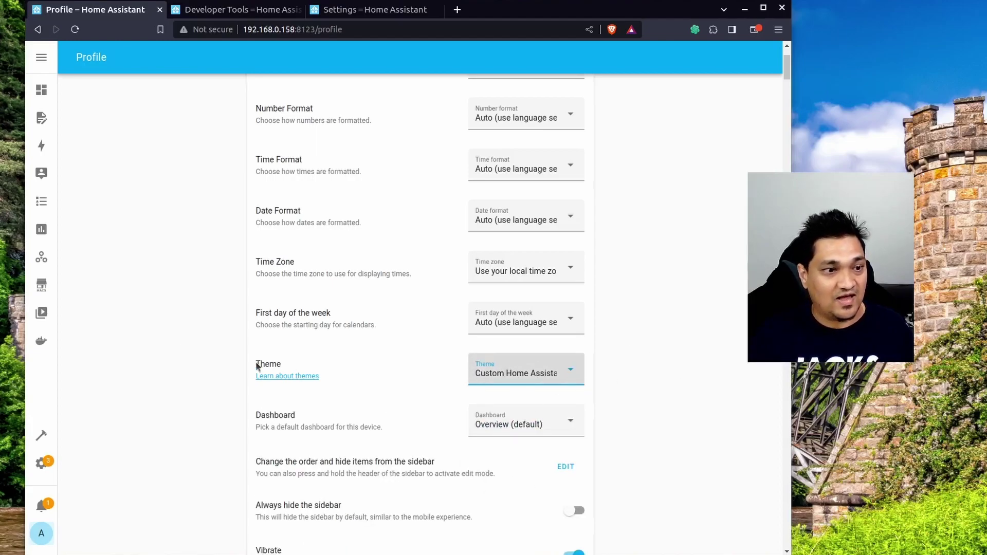
left_click(46, 148)
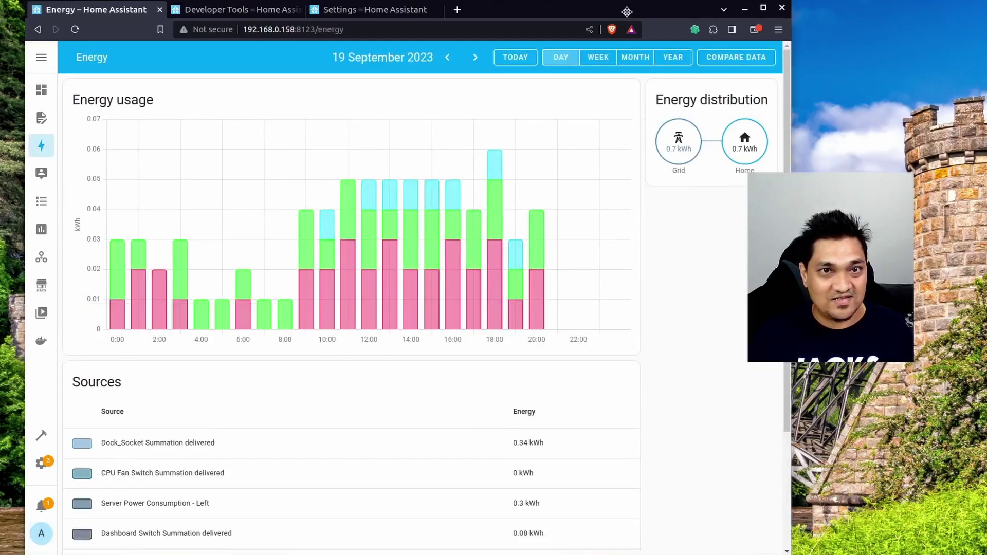
Shift the browser window right and select then clear the Dock_Socket source name.
left_click_drag(627, 12, 666, 13)
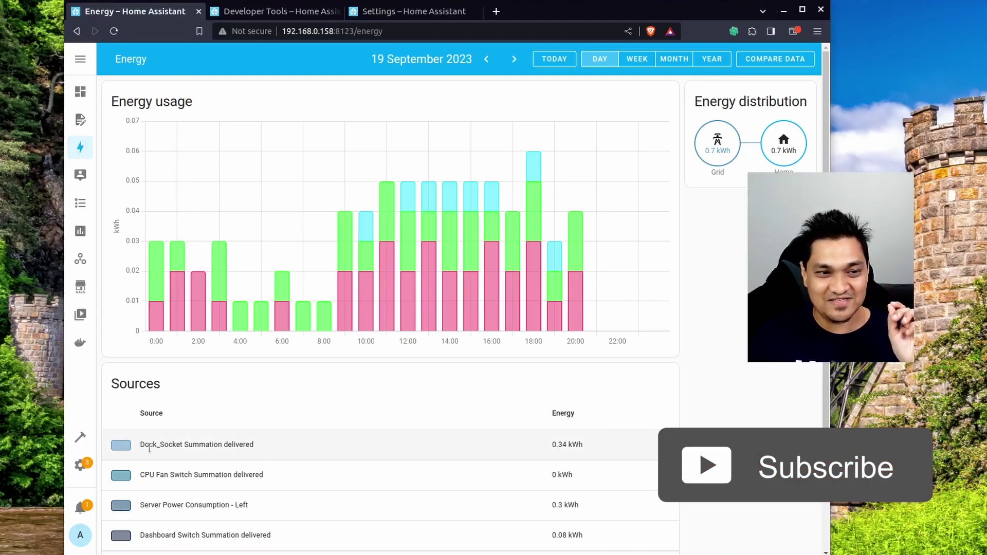
left_click_drag(140, 445, 182, 444)
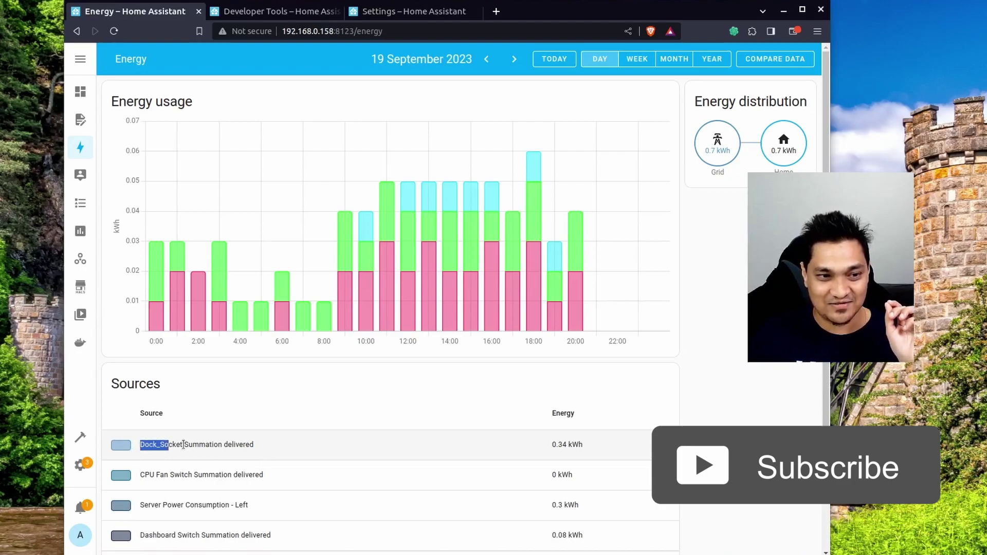
left_click_drag(282, 445, 149, 445)
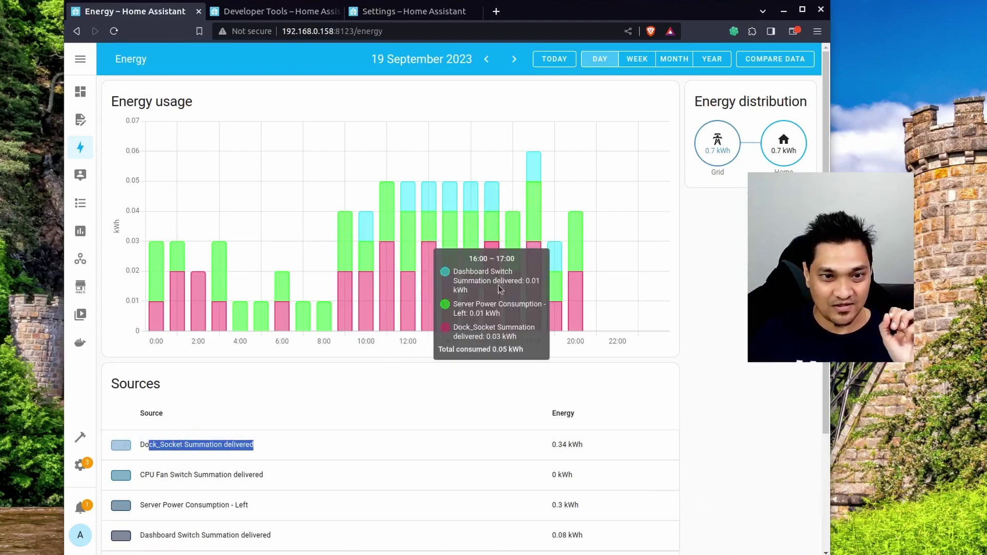
left_click(705, 332)
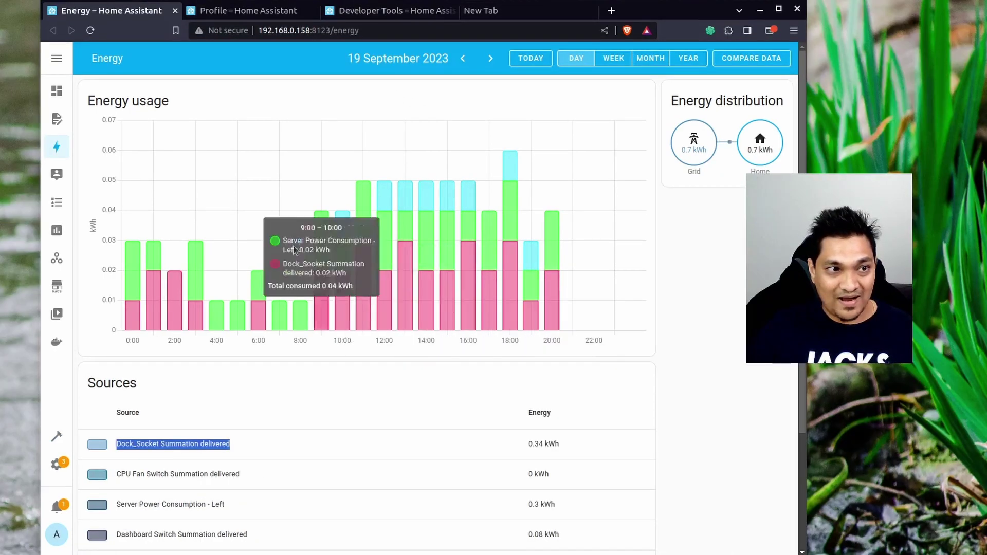
Open the File editor in a new tab and scroll to the frontend themes section.
middle_click(56, 119)
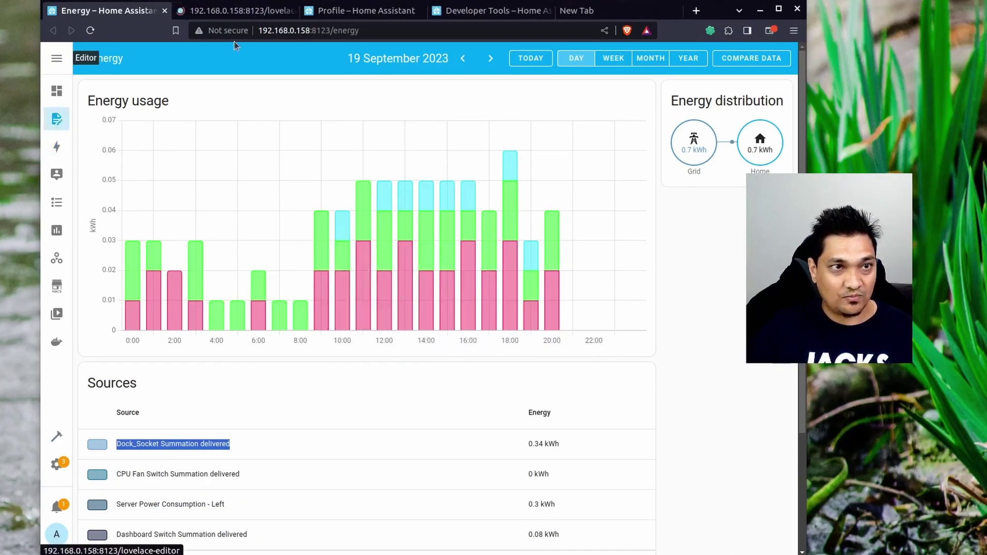
key("ctrl+Tab")
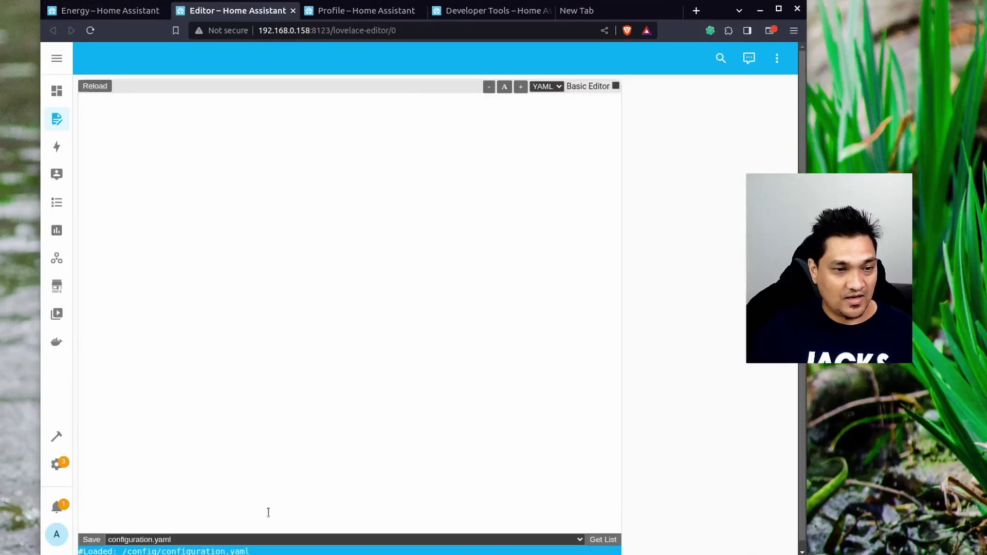
scroll(256, 348, "down", 2)
scroll(256, 348, "down", 10)
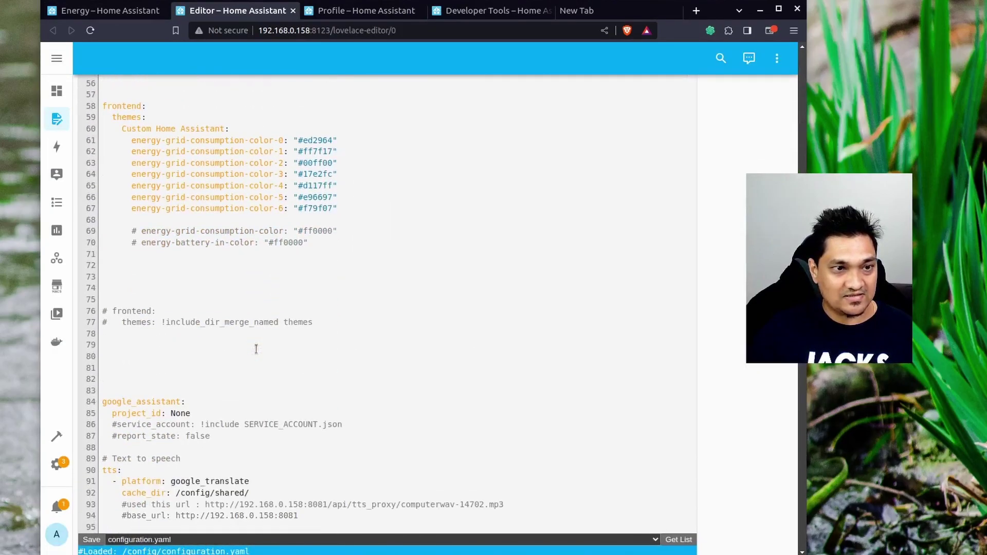
Select line 61's grid consumption colour code and search Google for 'color picker'.
left_click(320, 139)
double_click(320, 140)
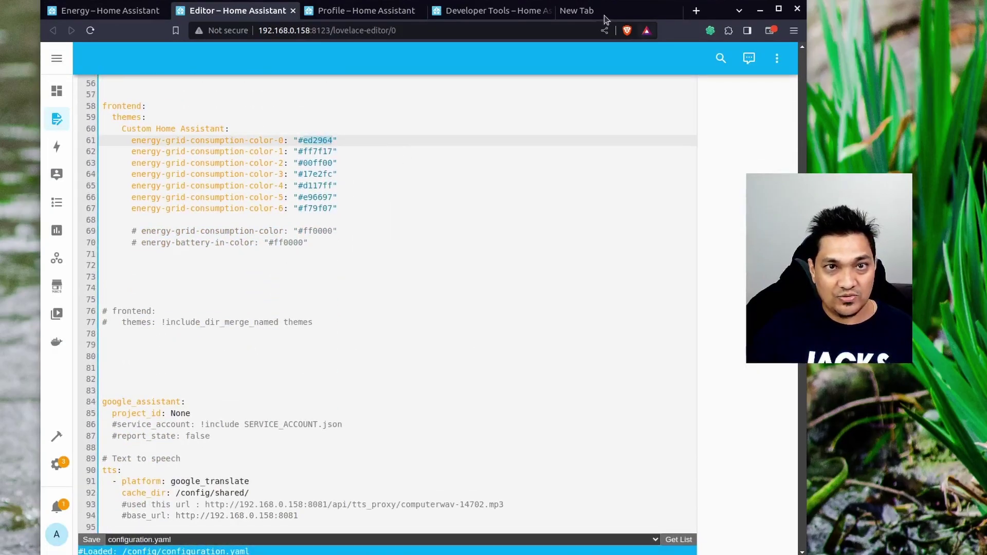
left_click(586, 11)
type("colo")
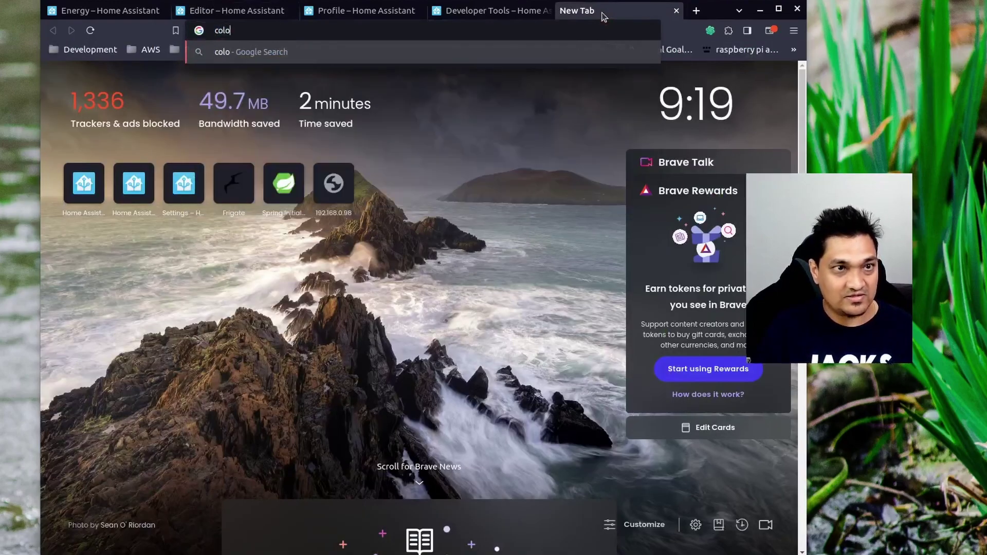
type("r picker hex")
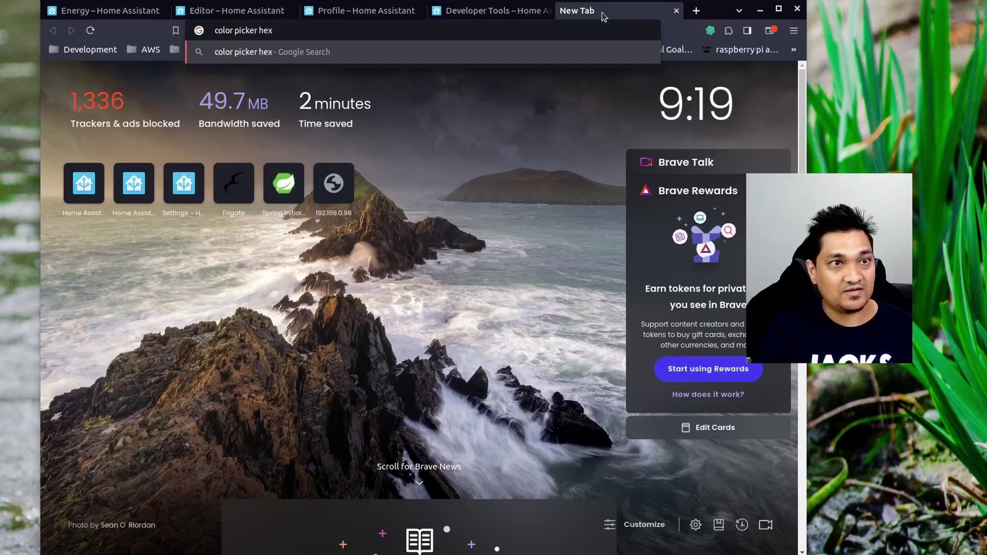
key("Return")
Set the colour picker's hue to orange and select its hex code f58142.
scroll(376, 290, "down", 2)
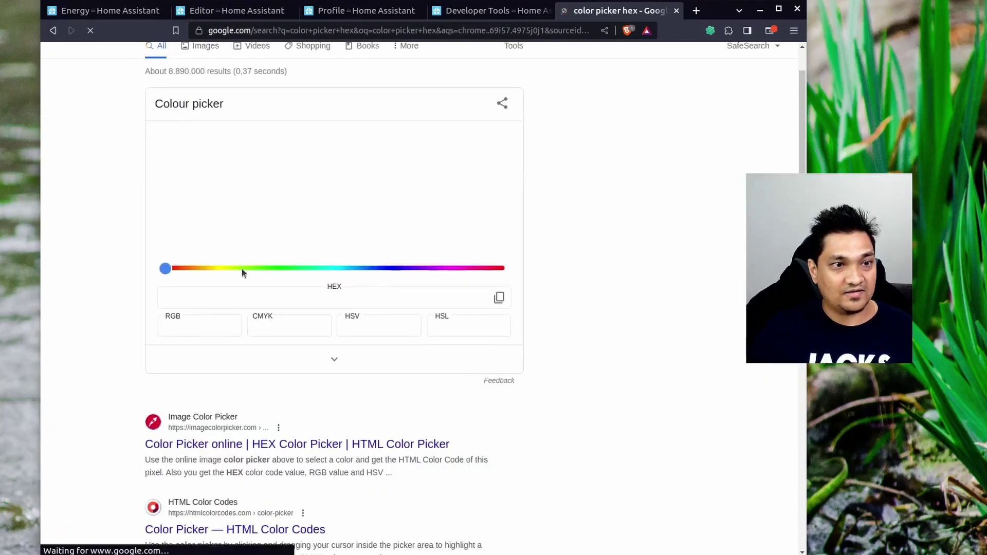
left_click(375, 268)
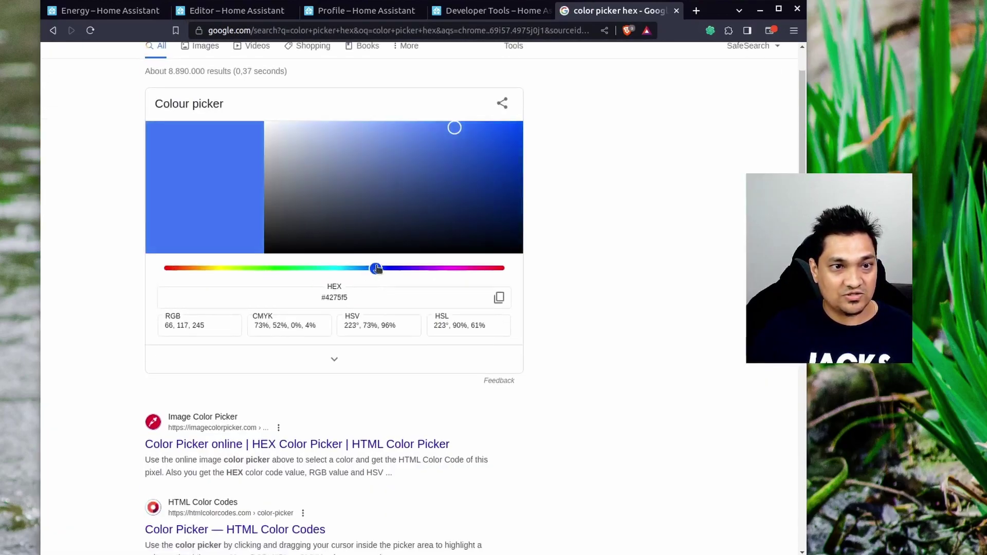
left_click_drag(375, 268, 185, 268)
double_click(339, 297)
key("ctrl+c")
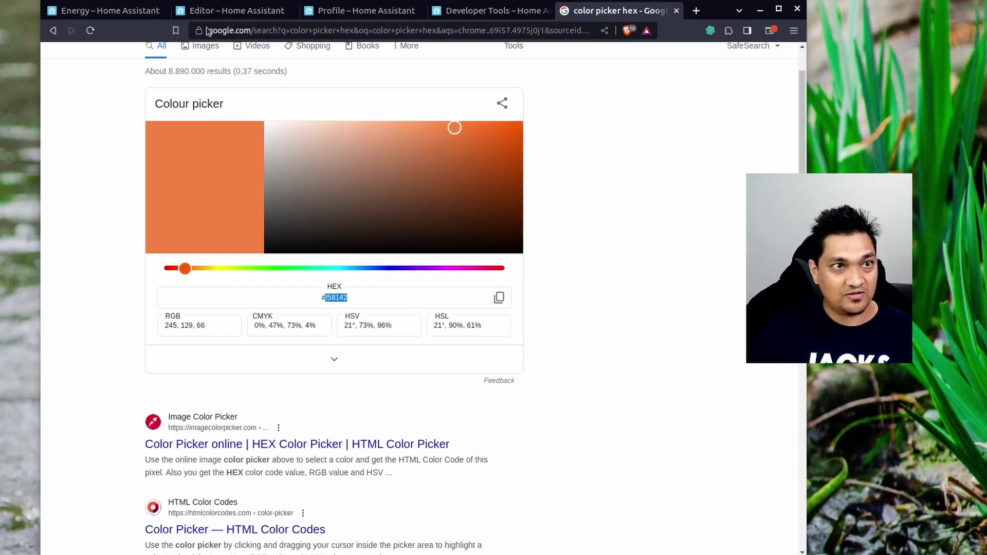
scroll(213, 12, "up", 2)
Replace ed2964 on line 61 with f58142 and save configuration.yaml.
scroll(213, 11, "up", 1)
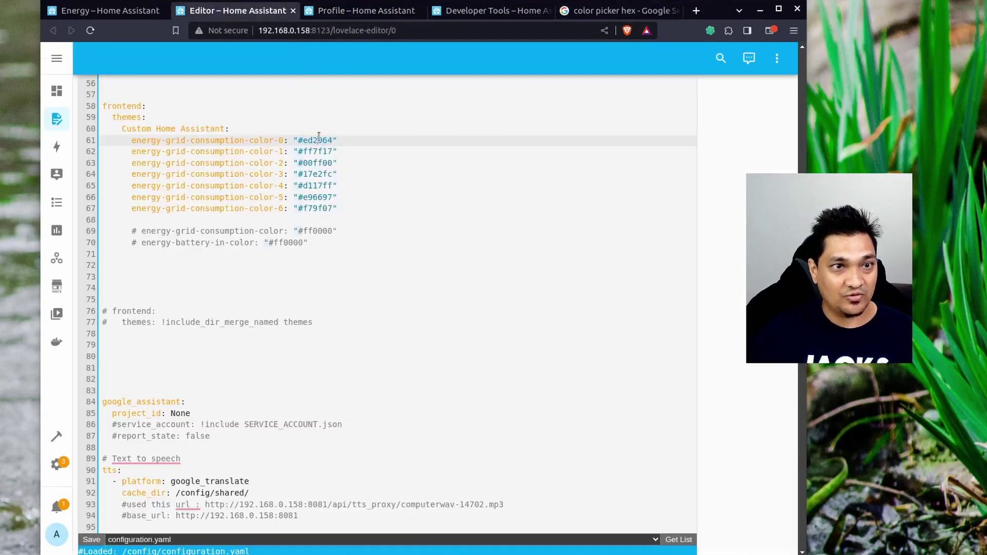
key("ctrl+v")
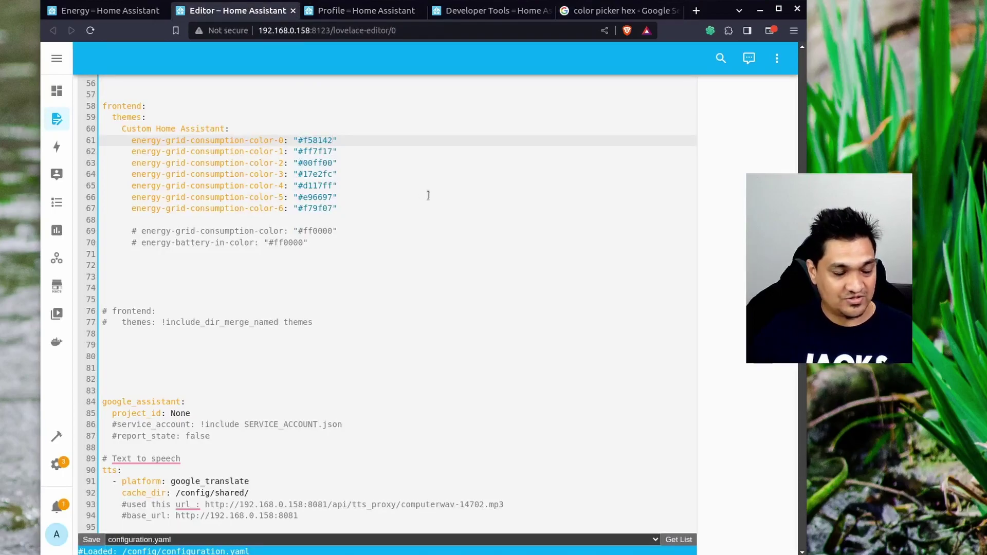
key("ctrl+s")
left_click(519, 101)
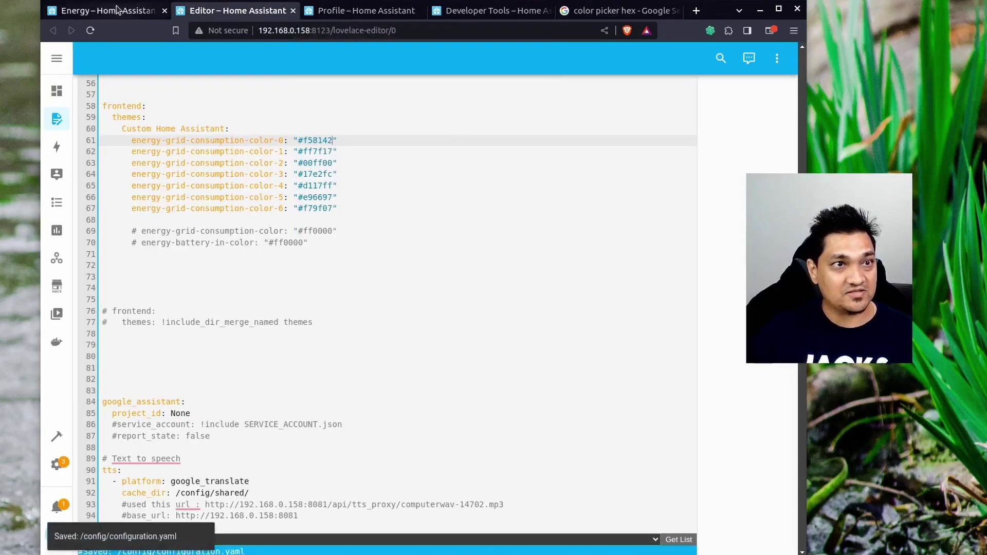
Quick reload the configuration from Developer Tools and check the Energy chart colours.
left_click(466, 11)
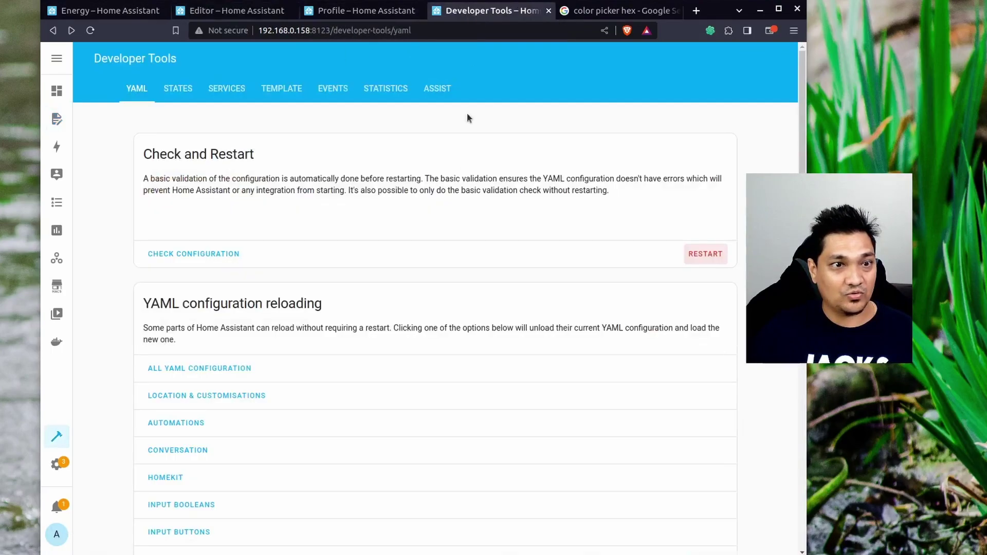
left_click(703, 254)
left_click(473, 305)
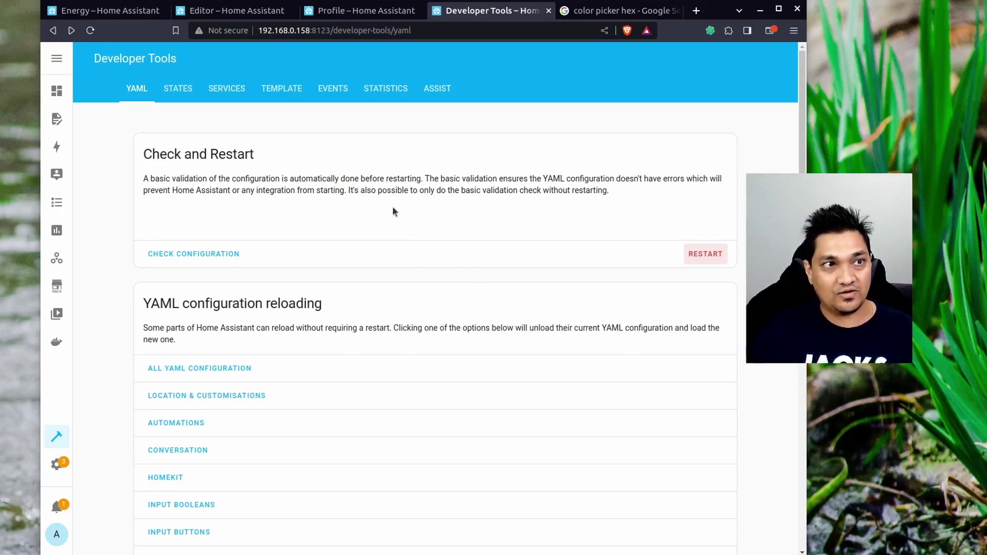
left_click(122, 12)
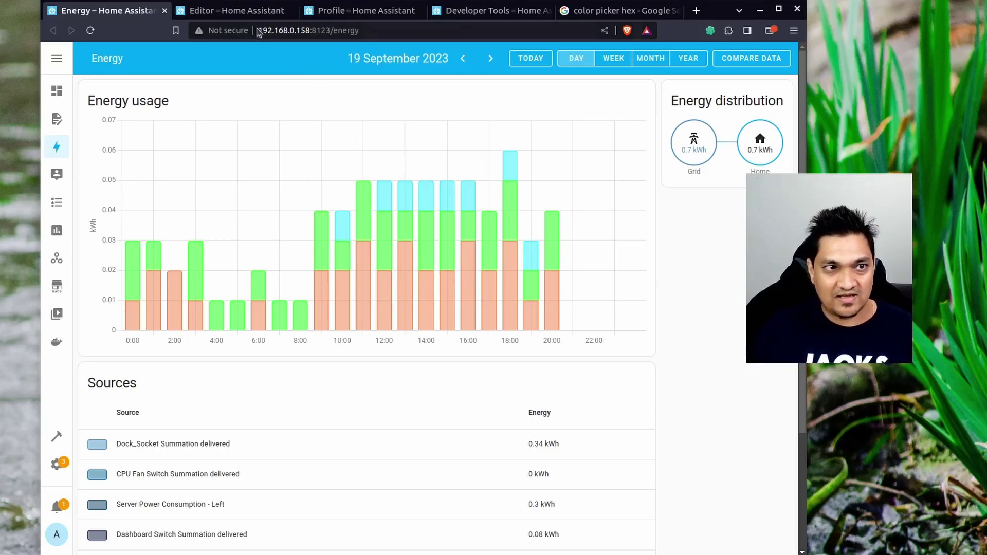
Comment out the inline Custom Home Assistant colour block on lines 58–67 and save.
left_click(256, 11)
scroll(281, 289, "up", 3)
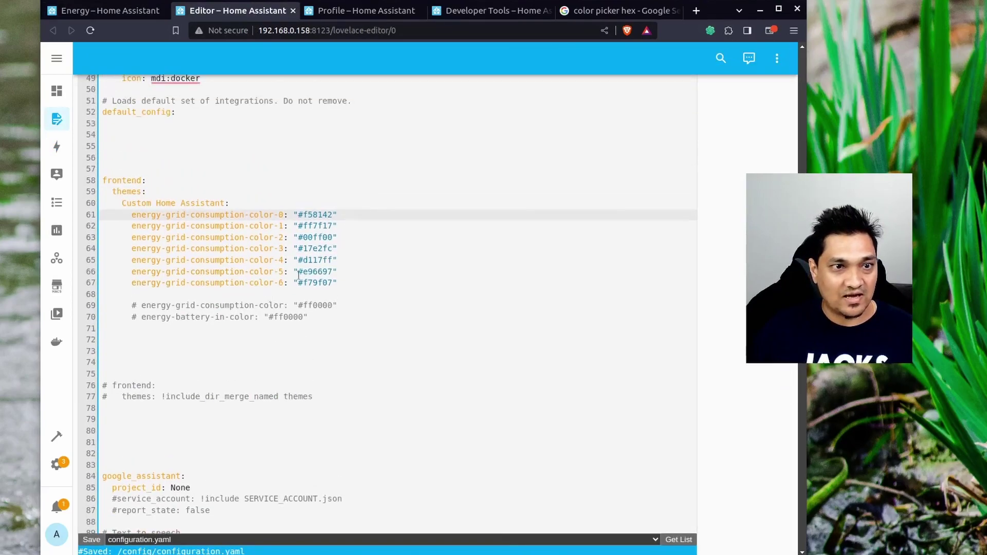
left_click_drag(358, 280, 54, 178)
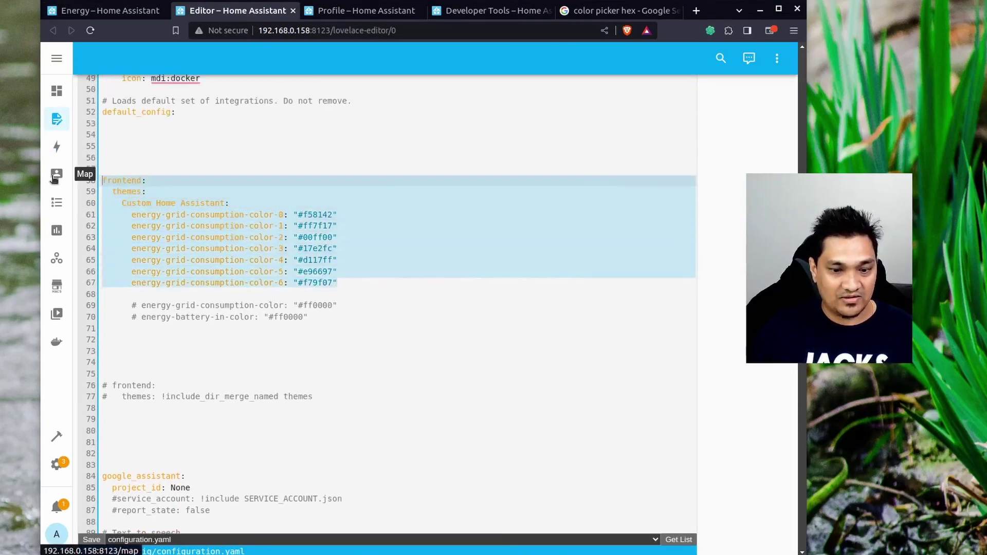
key("ctrl+slash")
key("ctrl+s")
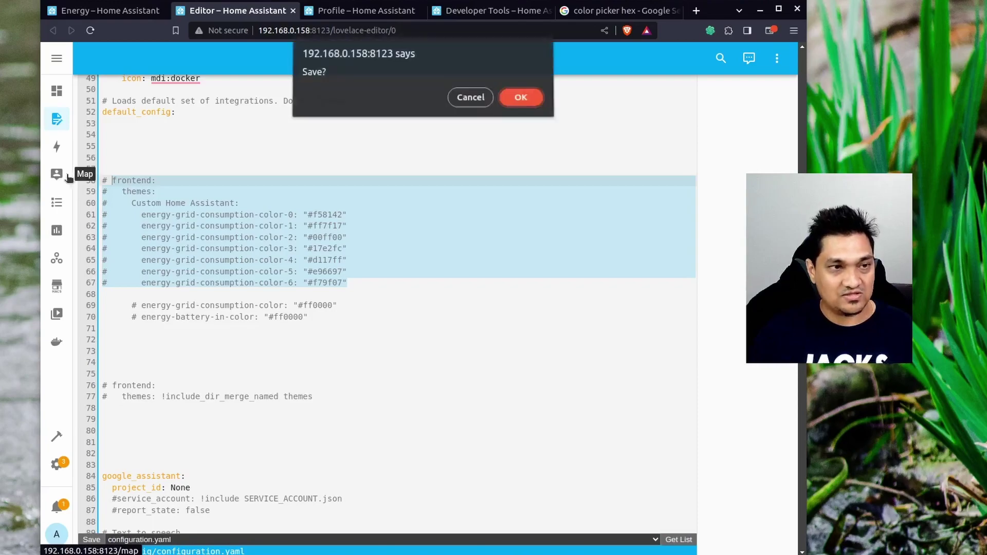
key("Return")
Uncomment the `themes: !include_dir_merge_named themes` lines 76–77 and save configuration.yaml.
left_click_drag(329, 399, 58, 383)
key("ctrl+slash")
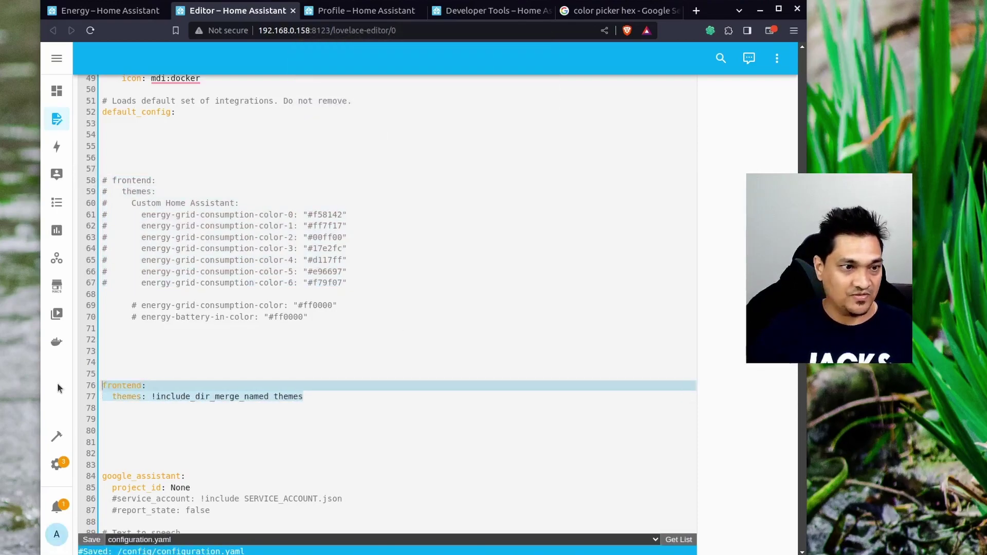
key("ctrl+s")
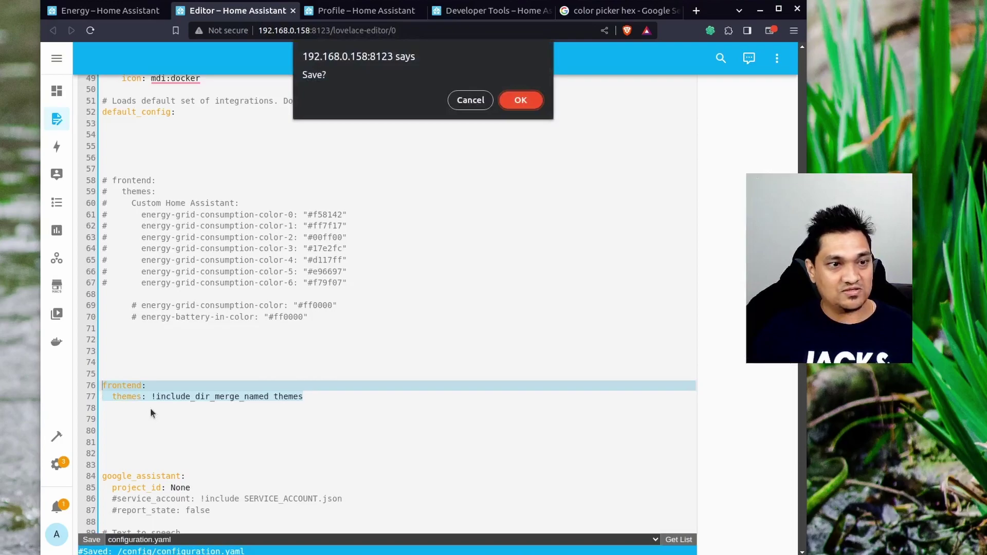
left_click(528, 102)
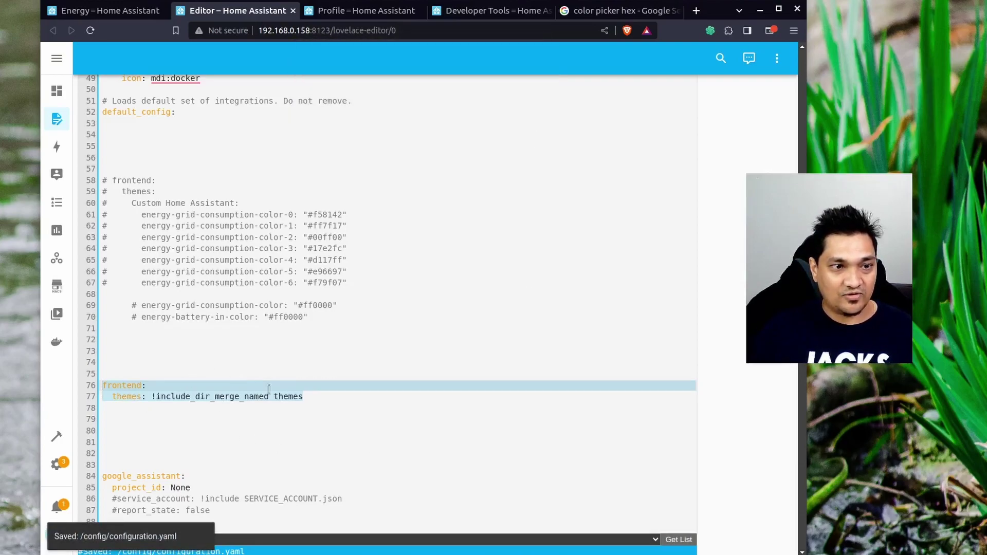
scroll(265, 418, "down", 3)
scroll(288, 429, "up", 3)
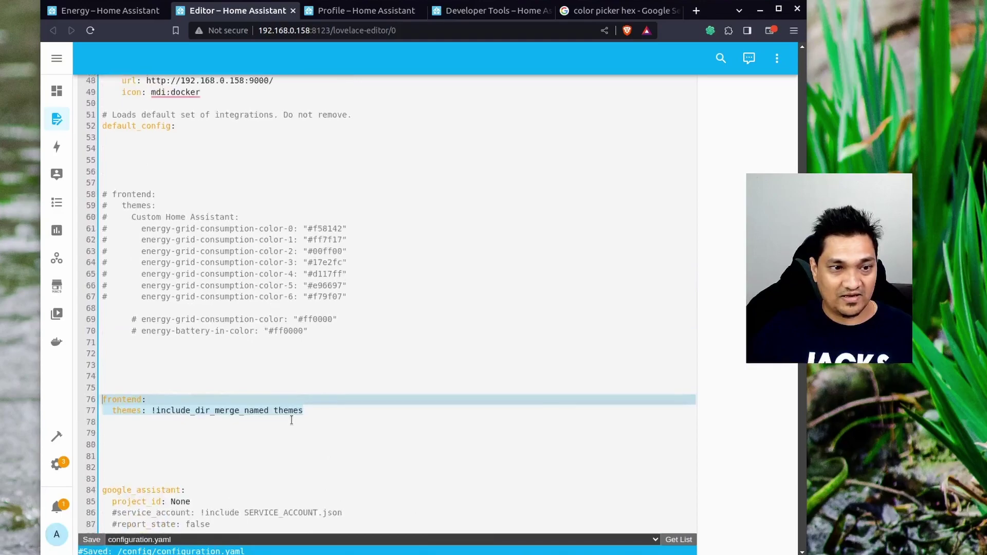
scroll(292, 420, "up", 2)
left_click(323, 540)
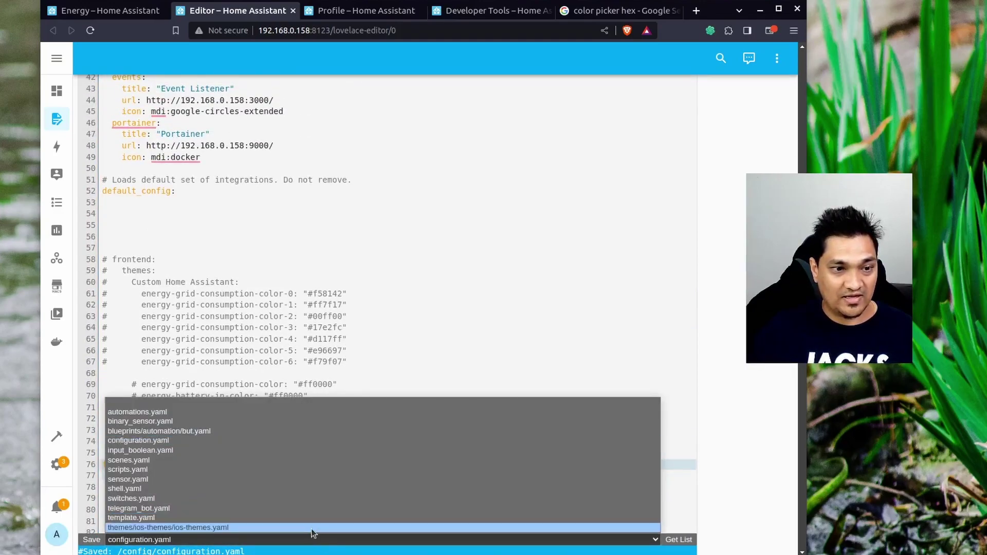
Open themes/ios-themes/ios-themes.yaml and review its energy colour lines 9–15.
left_click(313, 528)
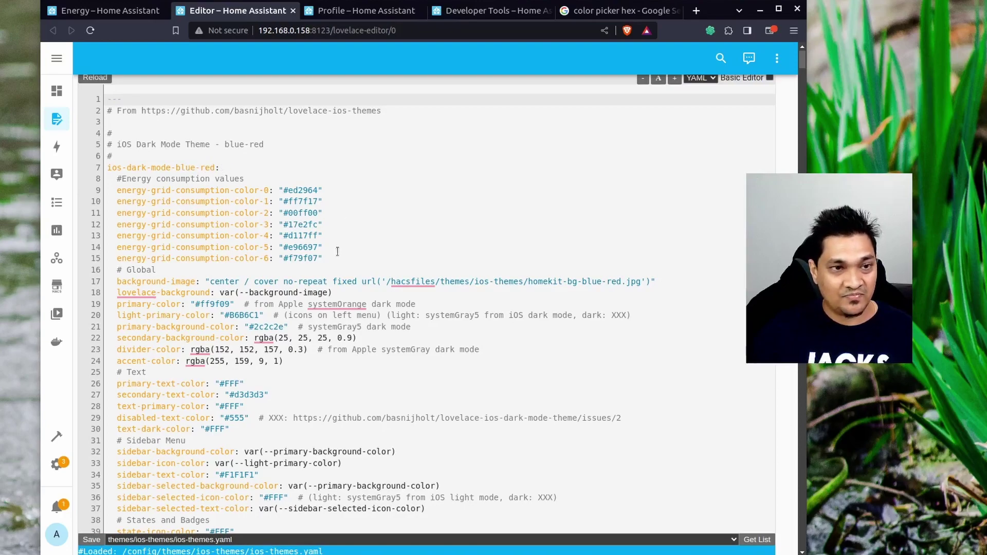
left_click_drag(338, 255, 98, 192)
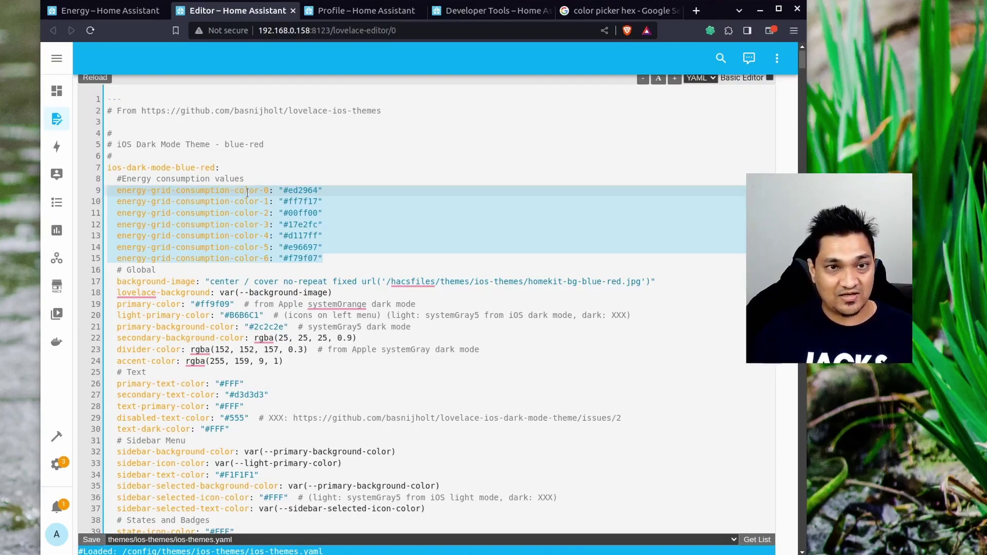
left_click(271, 190)
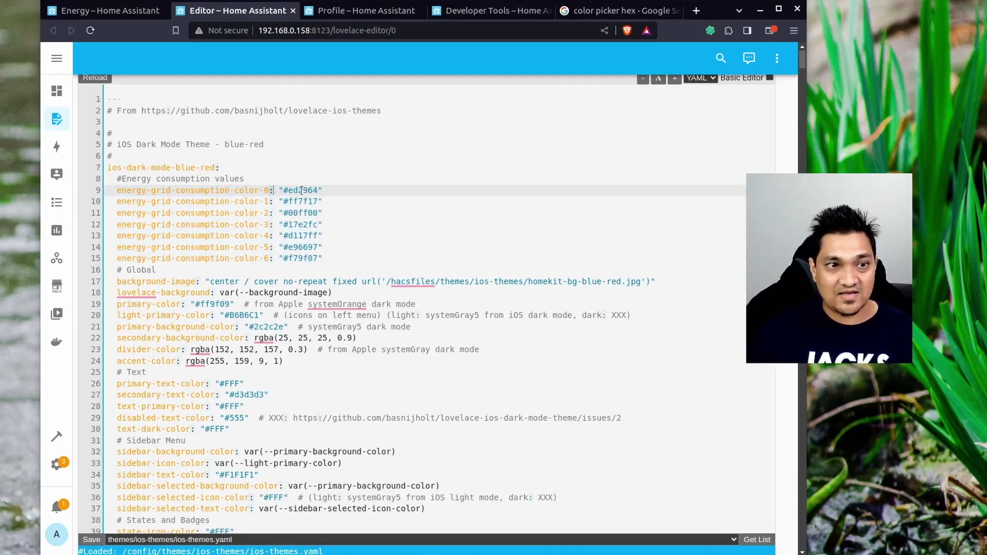
left_click_drag(285, 189, 329, 191)
left_click(437, 196)
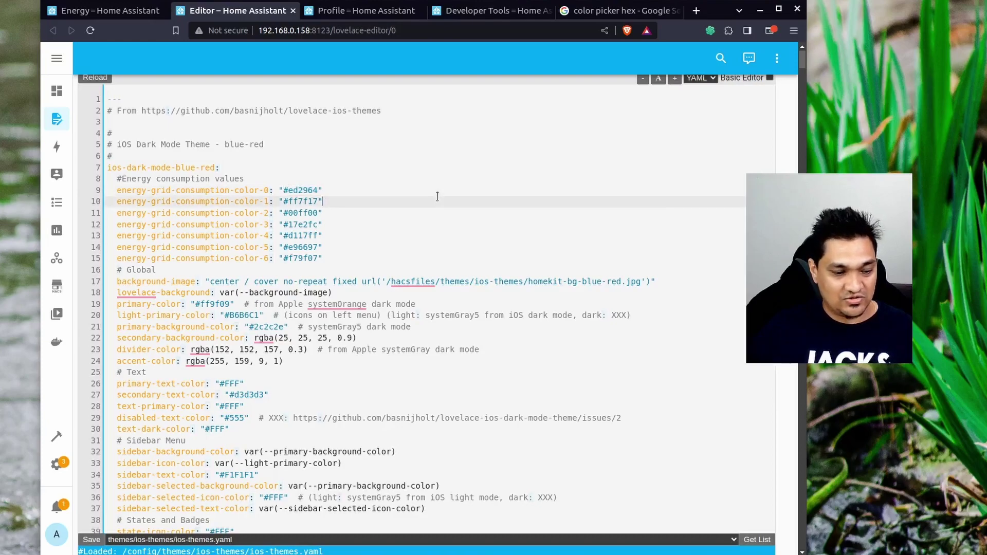
Save ios-themes.yaml and switch to the Profile settings page.
key("ctrl+s")
left_click(522, 100)
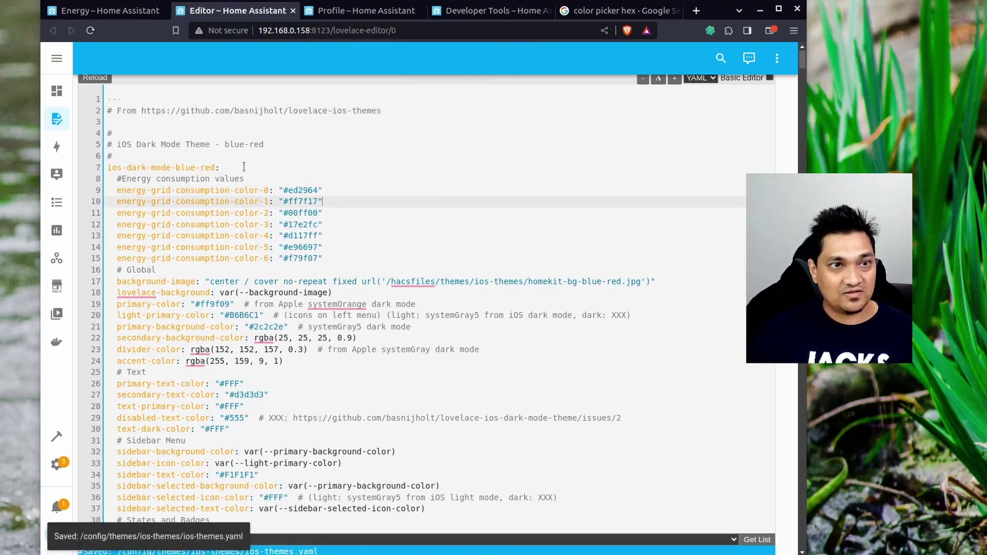
left_click(377, 12)
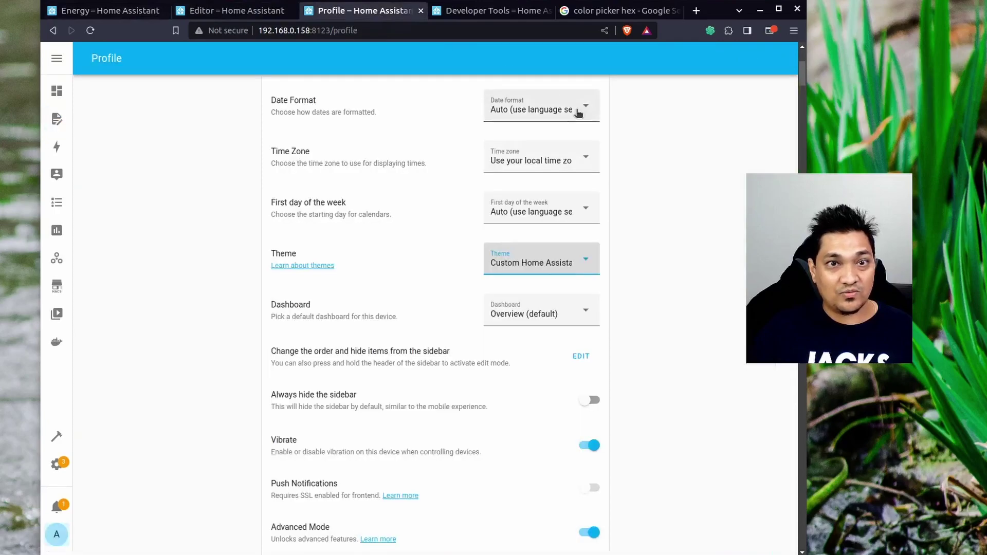
Quick-reload the YAML configuration from Developer Tools, then refresh the Profile page.
left_click(486, 11)
left_click(711, 263)
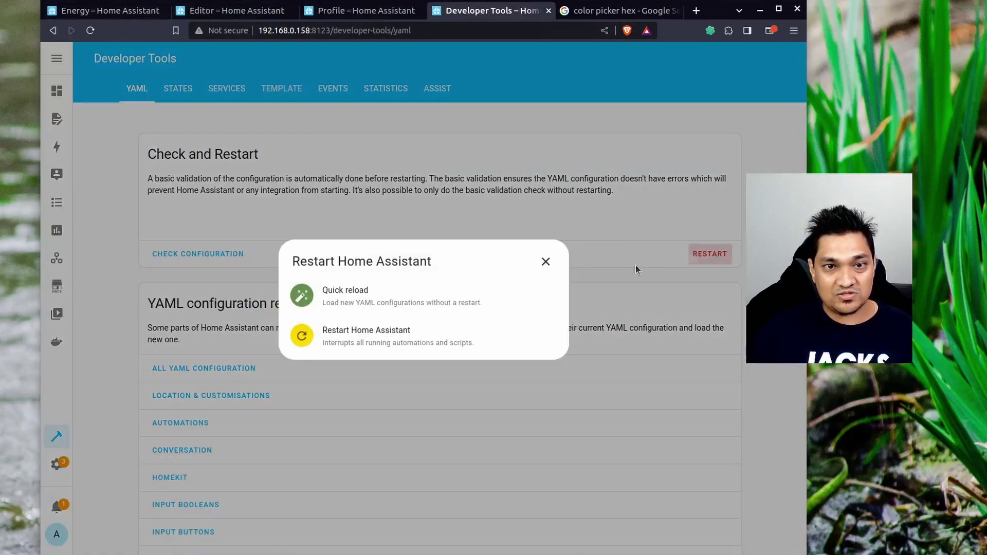
left_click(464, 294)
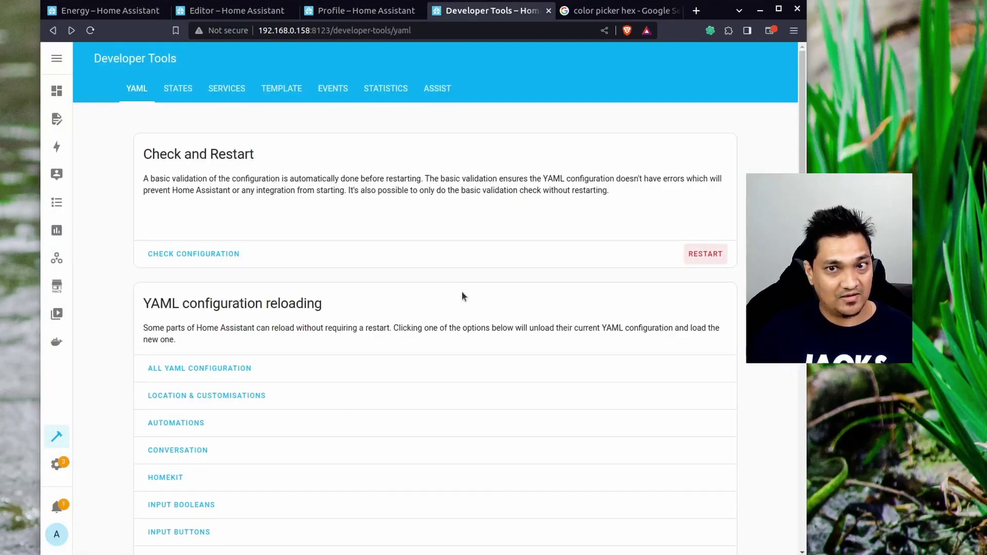
left_click(358, 14)
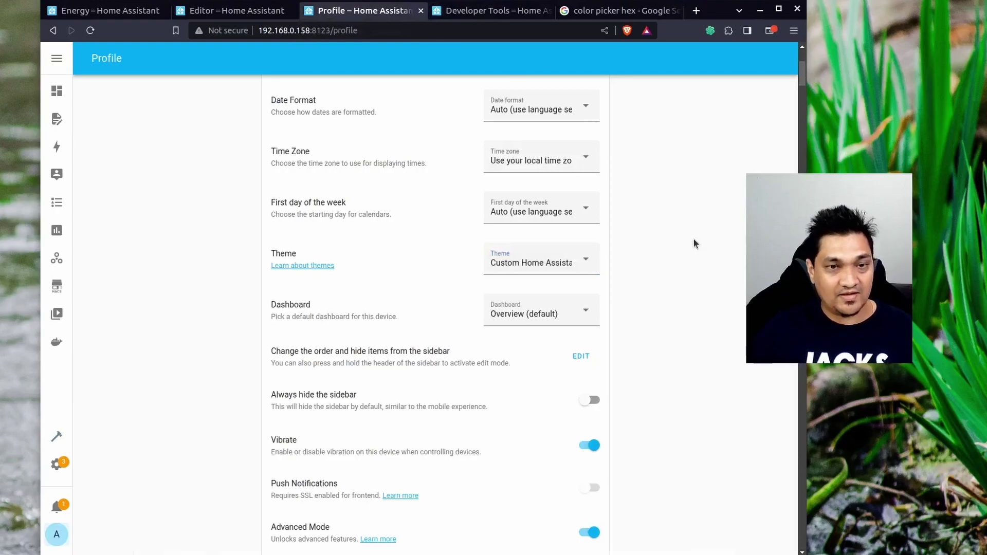
key("ctrl+r")
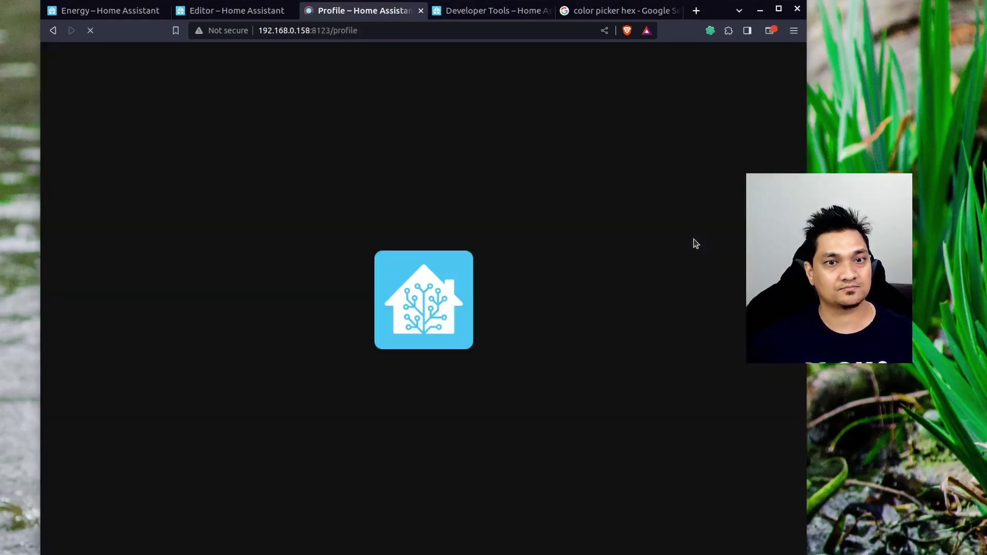
Switch the profile theme to ios-dark-mode-blue-red and return to the Energy dashboard.
scroll(648, 246, "down", 5)
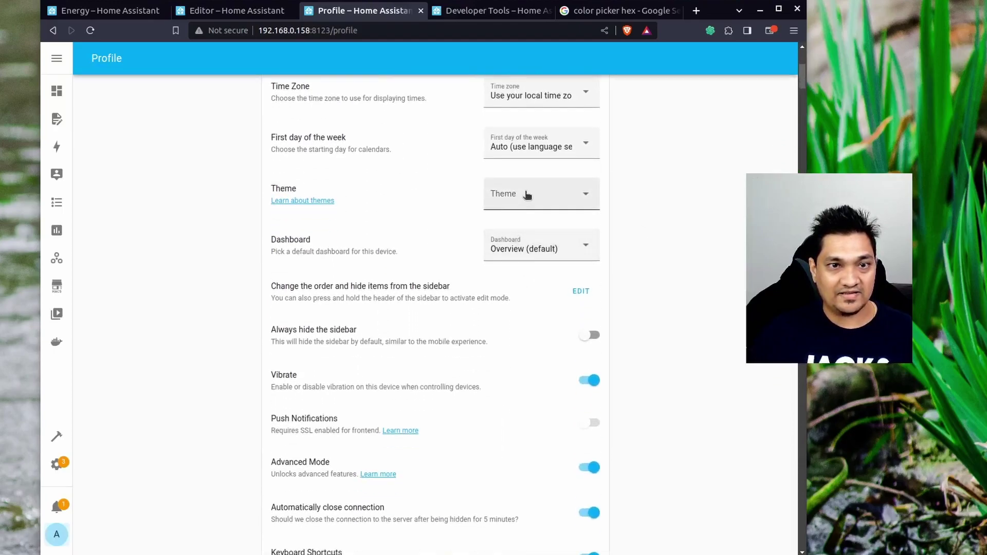
left_click(526, 195)
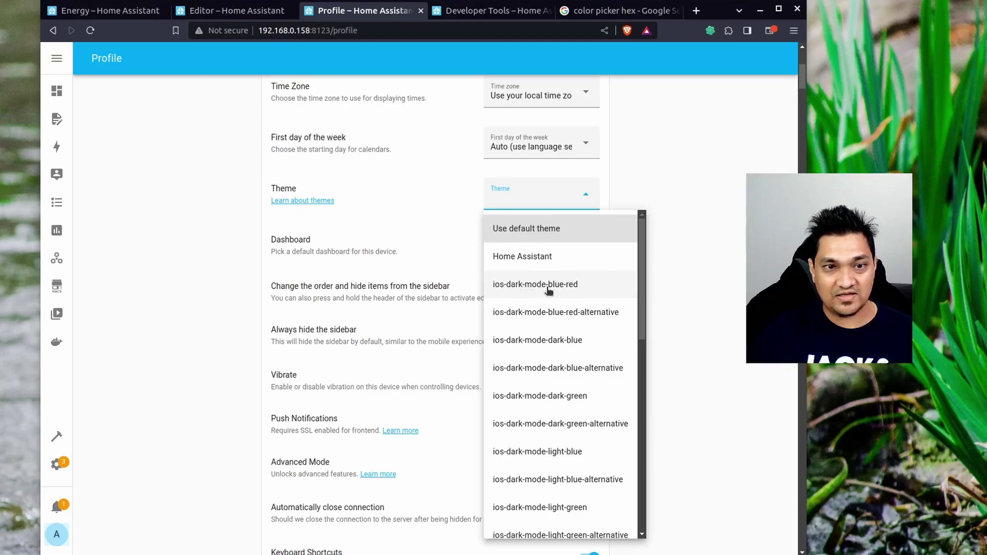
left_click(566, 293)
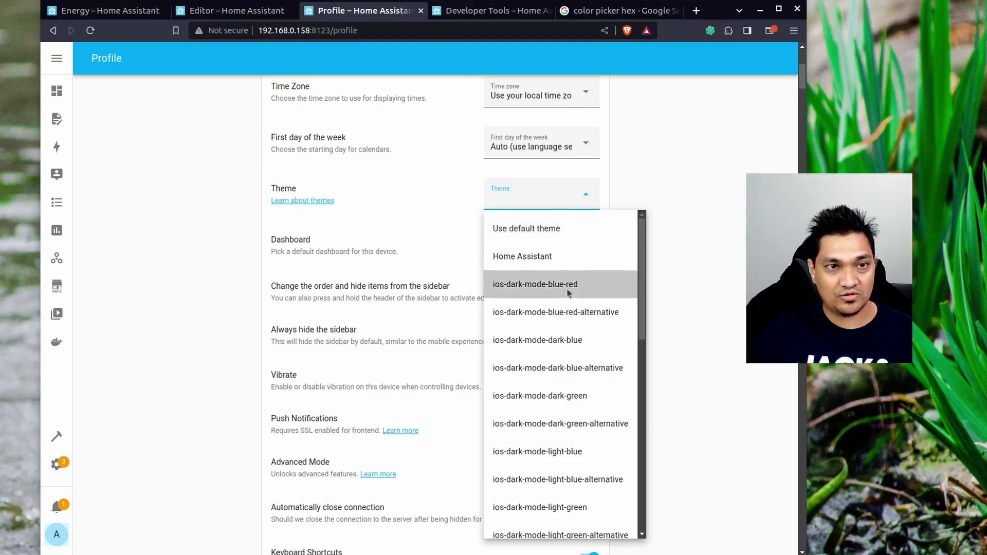
scroll(435, 232, "up", 5)
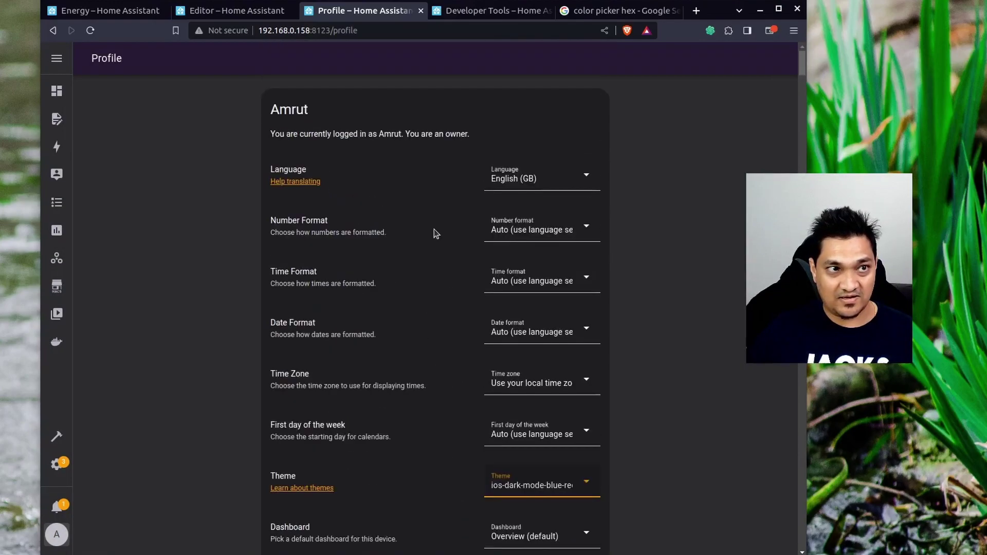
left_click(106, 10)
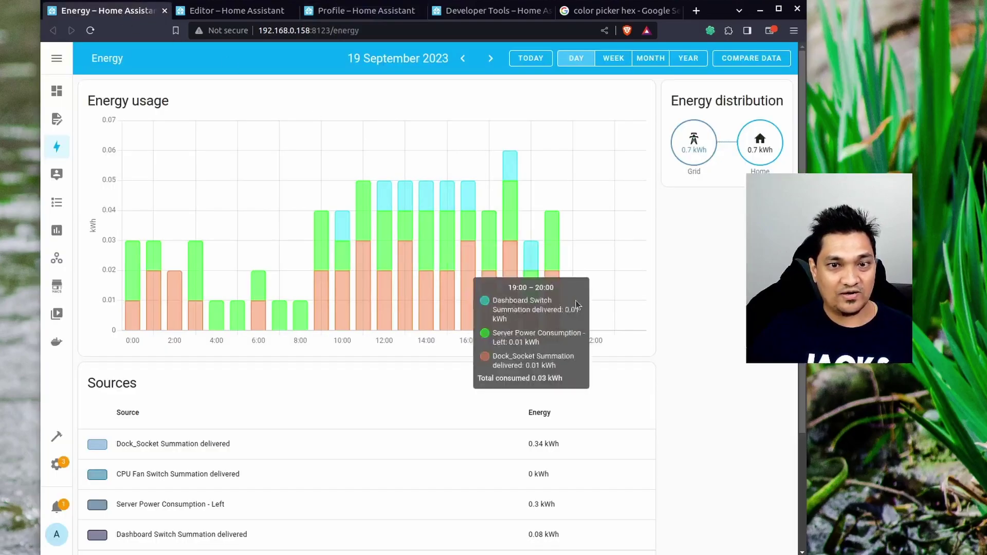
Refresh the Energy dashboard and review the dark usage chart's pink, green and cyan bars (0.72 kWh grid).
key("F5")
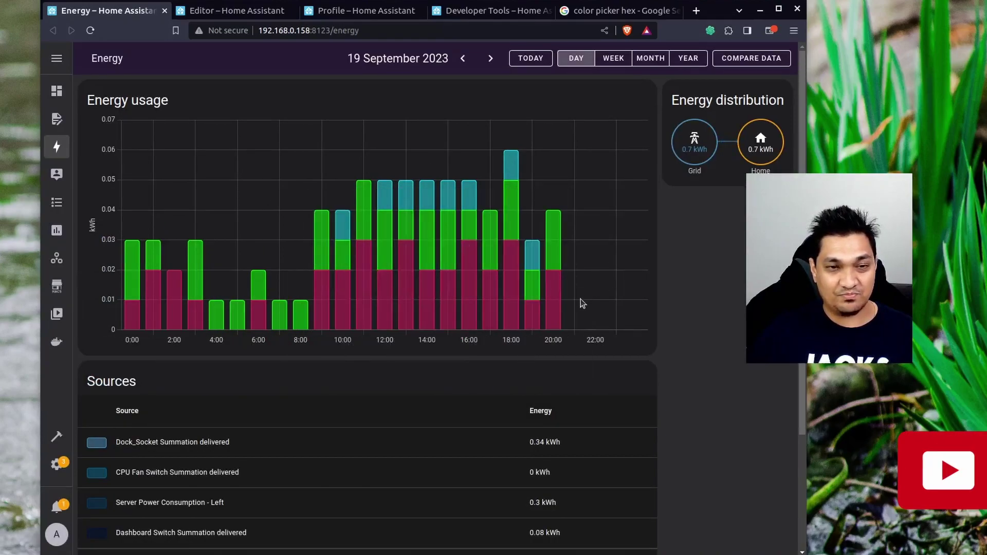
scroll(609, 400, "down", 2)
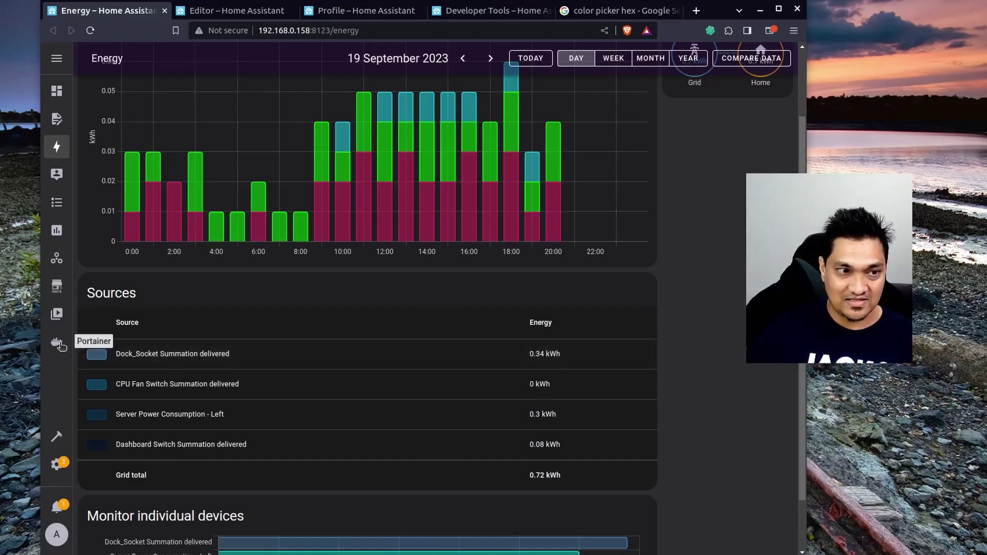
mouse_move(432, 210)
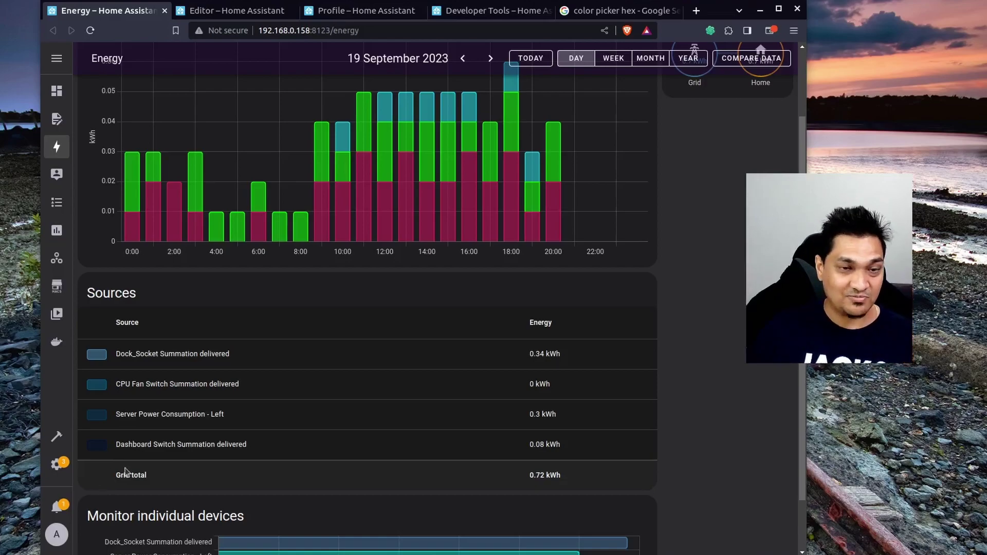
scroll(434, 452, "up", 2)
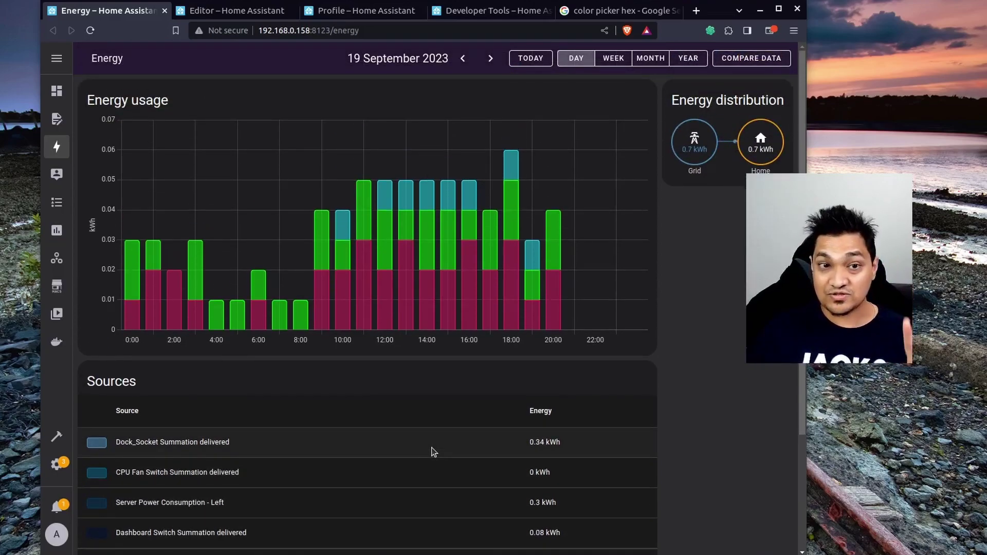